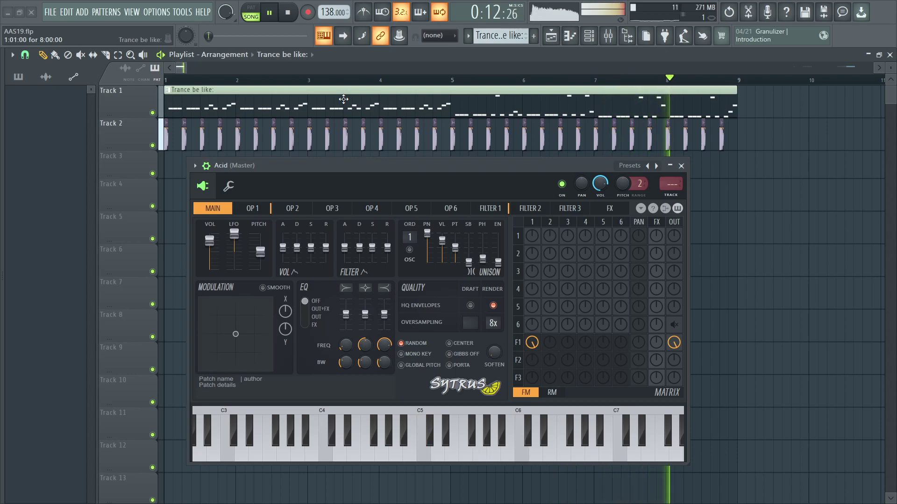
Stop playback, set the Acid channel's root note to C9 and audition it with Track 2 muted.
{"action": "key", "text": "space"}
{"action": "left_click", "coordinate": [229, 186]}
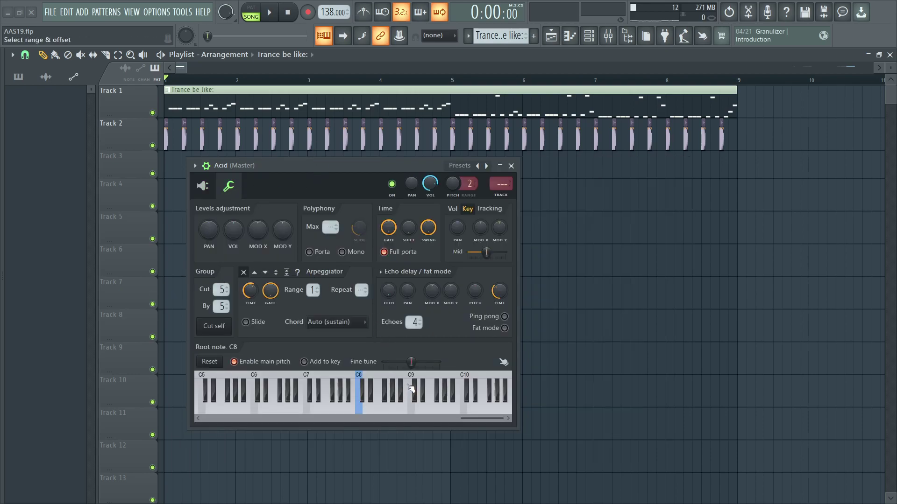
{"action": "right_click", "coordinate": [414, 381]}
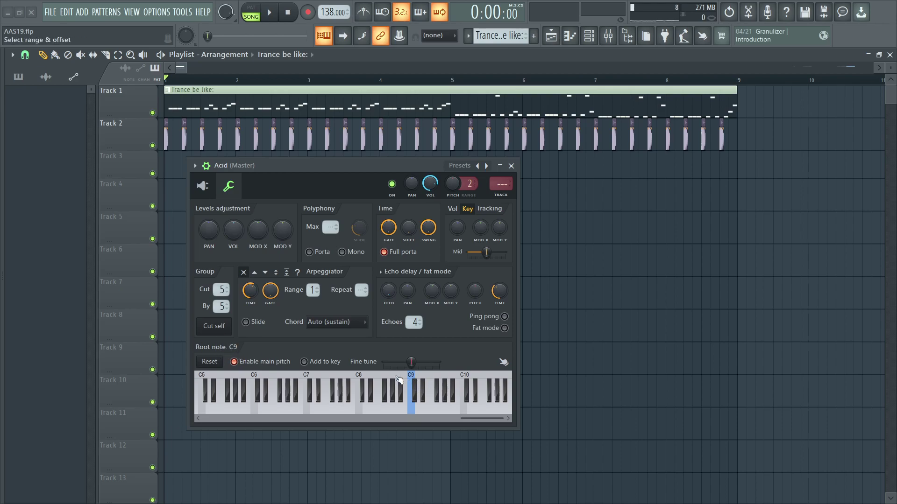
{"action": "left_click", "coordinate": [153, 145]}
{"action": "key", "text": "space"}
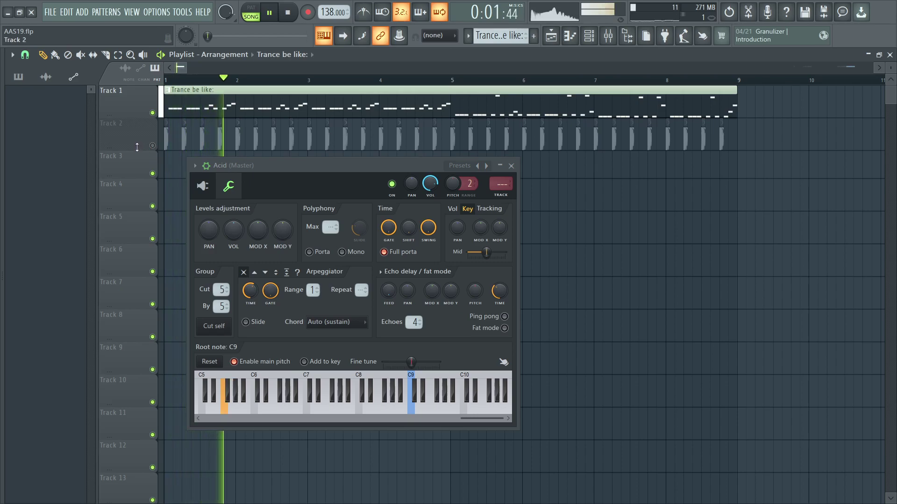
{"action": "key", "text": "space"}
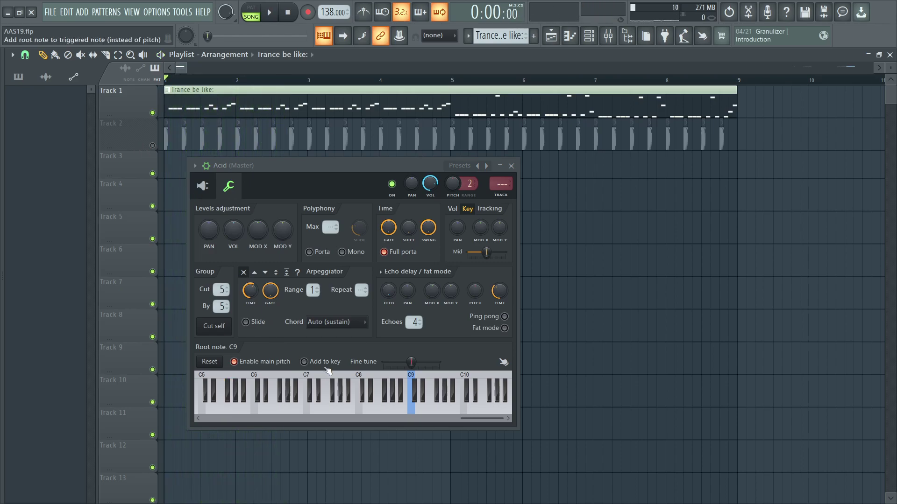
Return the Acid channel's root note to C8 and briefly play the song from the synth editor.
{"action": "right_click", "coordinate": [362, 384]}
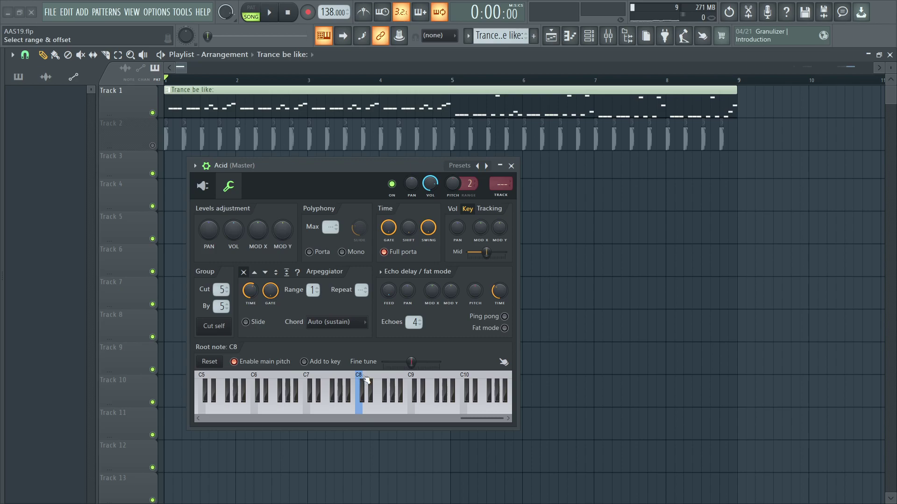
{"action": "left_click", "coordinate": [203, 187]}
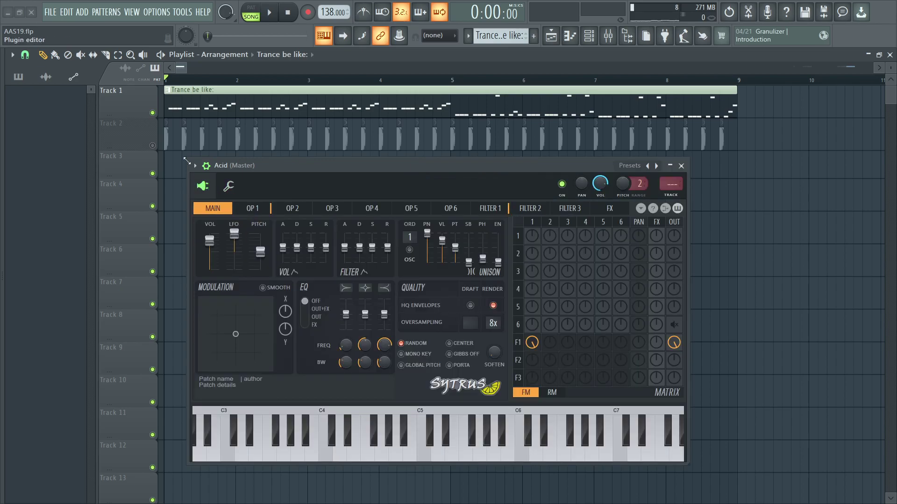
{"action": "key", "text": "space"}
{"action": "key", "text": "space"}
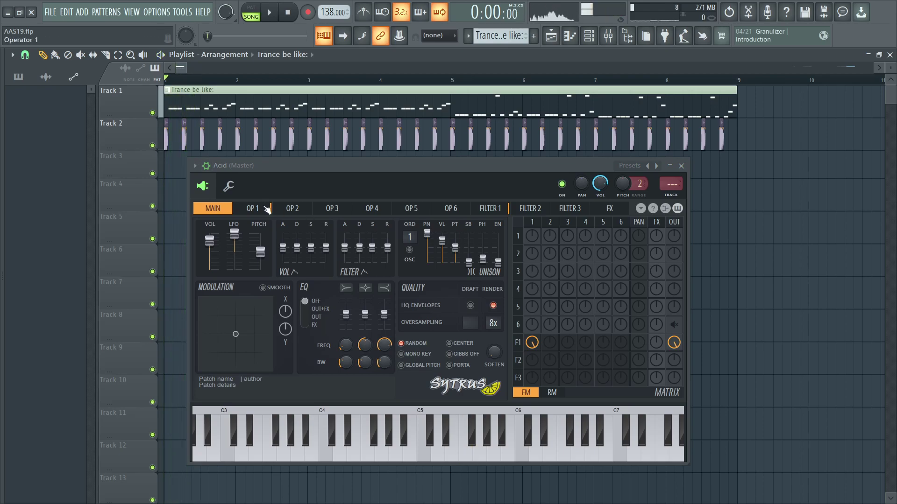
Inspect operator 1's oscillator settings and the filter types available for Filter 1.
{"action": "left_click", "coordinate": [266, 206]}
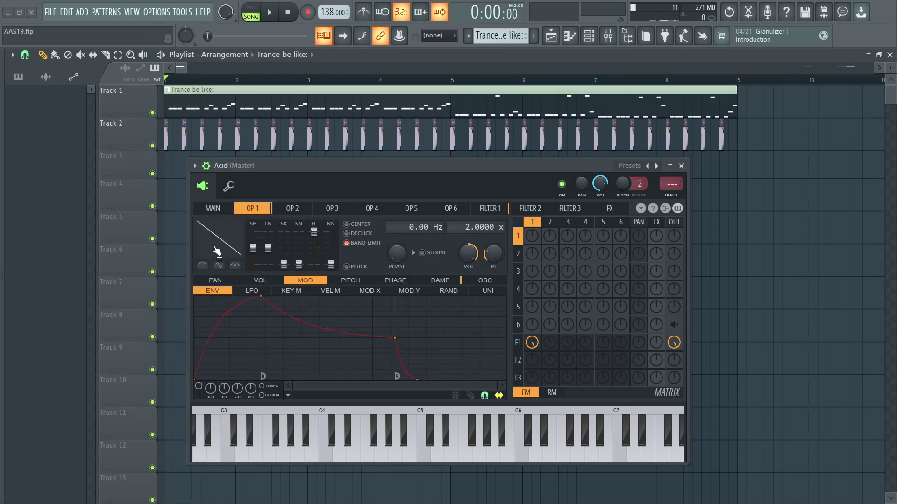
{"action": "left_click", "coordinate": [236, 251]}
{"action": "left_click", "coordinate": [248, 261]}
{"action": "left_click", "coordinate": [498, 209]}
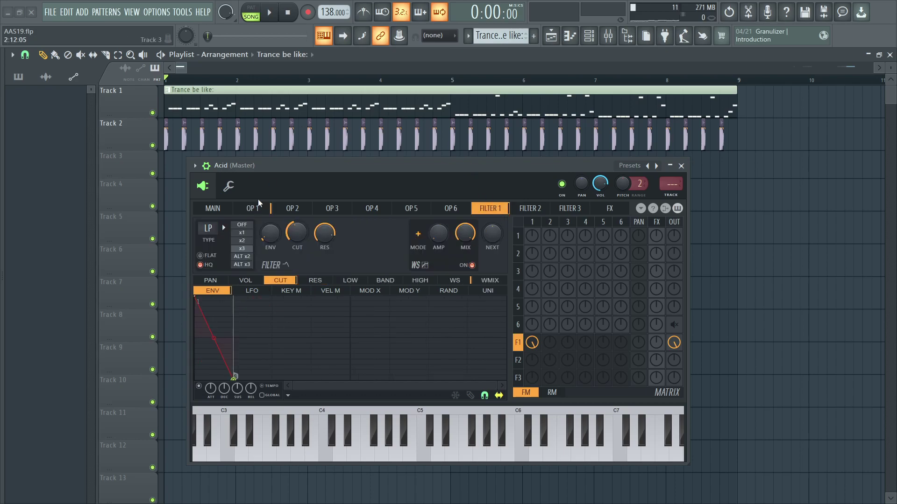
{"action": "left_click", "coordinate": [210, 228]}
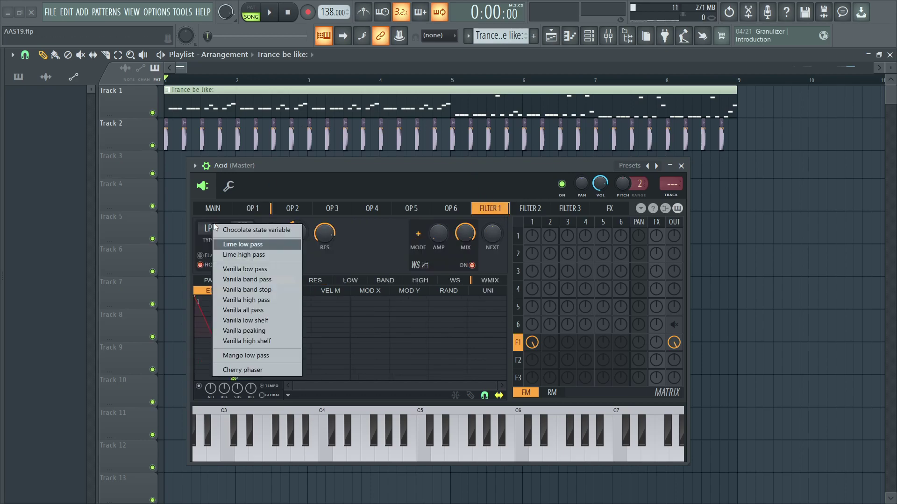
{"action": "left_click", "coordinate": [344, 258]}
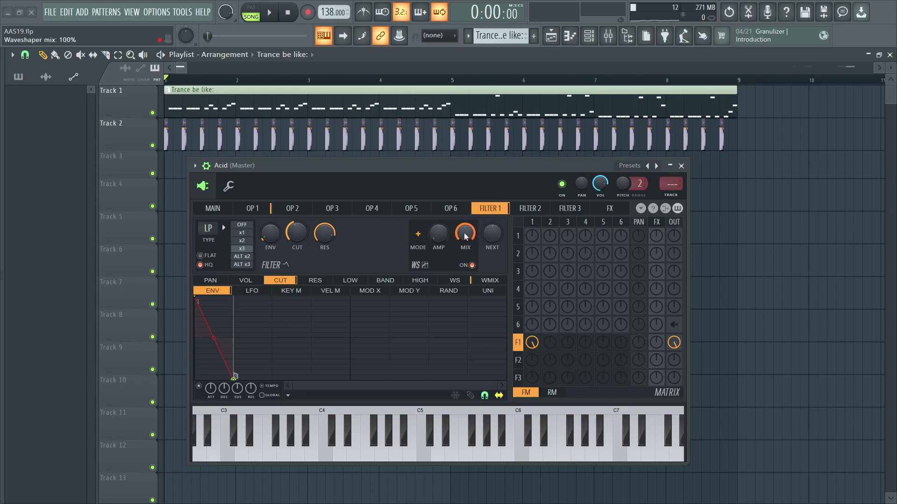
Audition the sound with Filter 1's waveshaper switched off.
{"action": "left_click", "coordinate": [464, 279]}
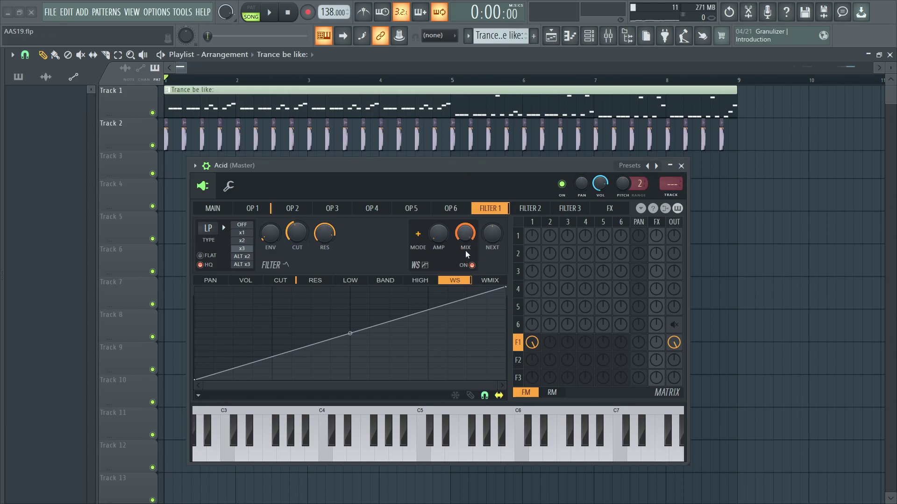
{"action": "left_click", "coordinate": [472, 265]}
{"action": "key", "text": "space"}
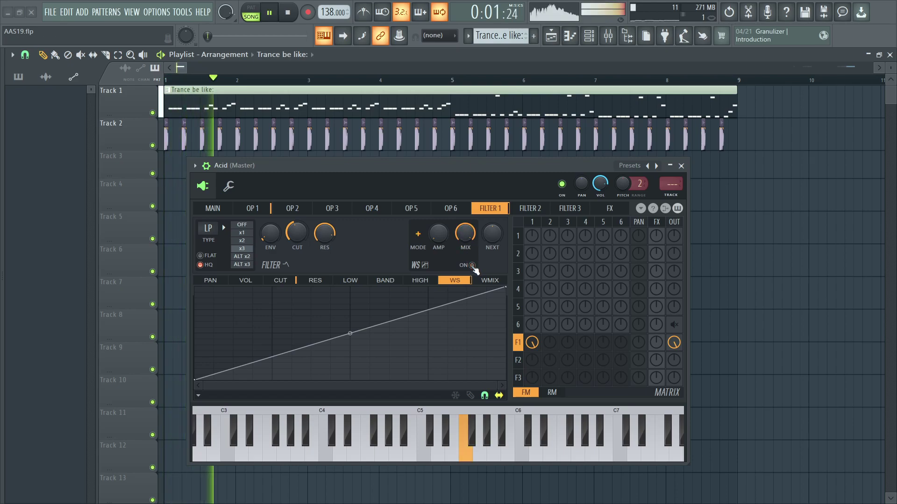
{"action": "key", "text": "space"}
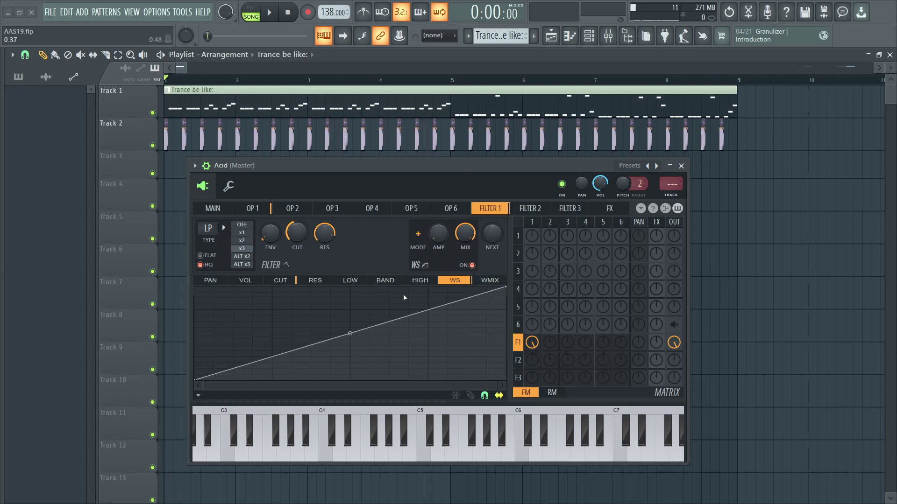
Browse the curve presets available for Filter 1's waveshaper.
{"action": "left_click", "coordinate": [199, 396]}
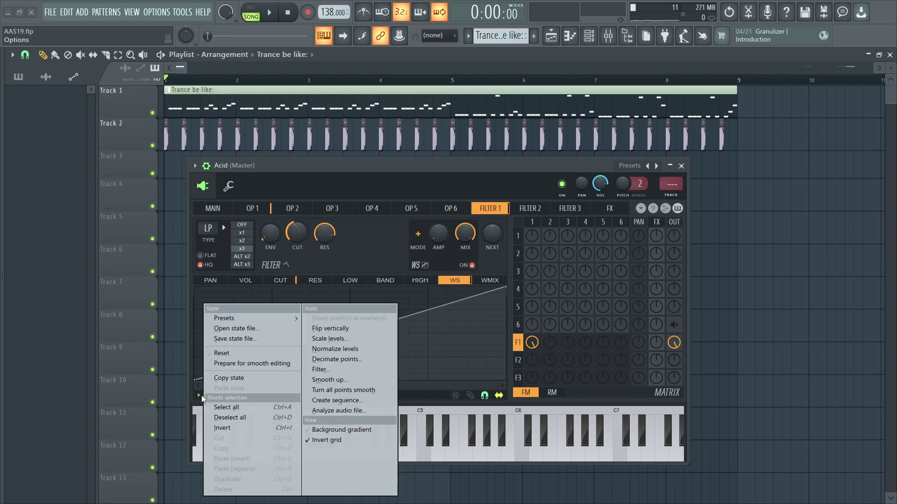
{"action": "left_click", "coordinate": [203, 397]}
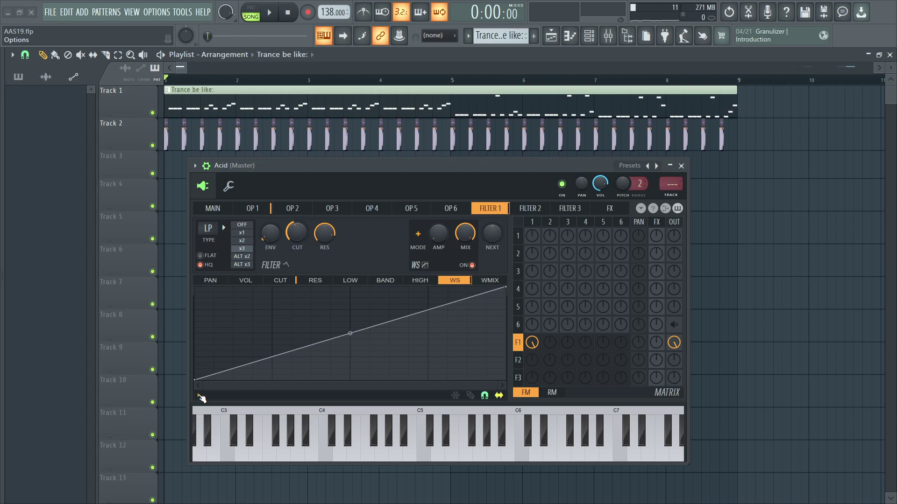
{"action": "left_click", "coordinate": [200, 397]}
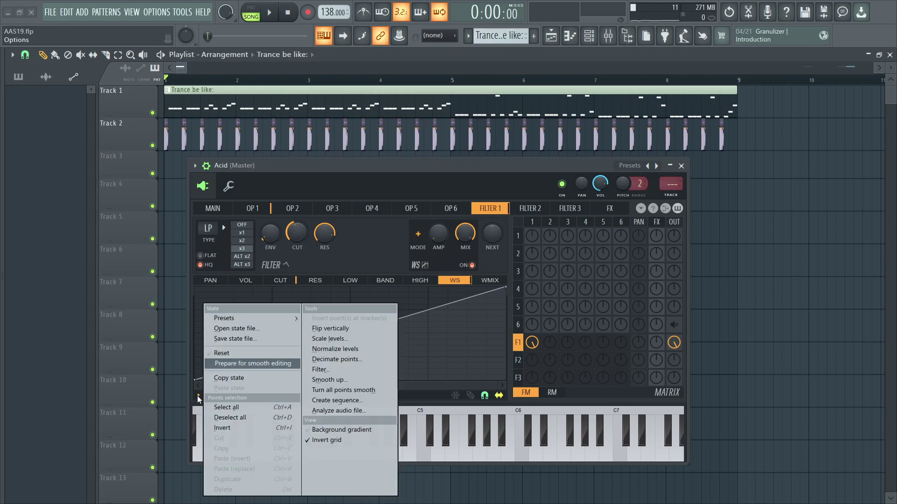
{"action": "mouse_move", "coordinate": [231, 318]}
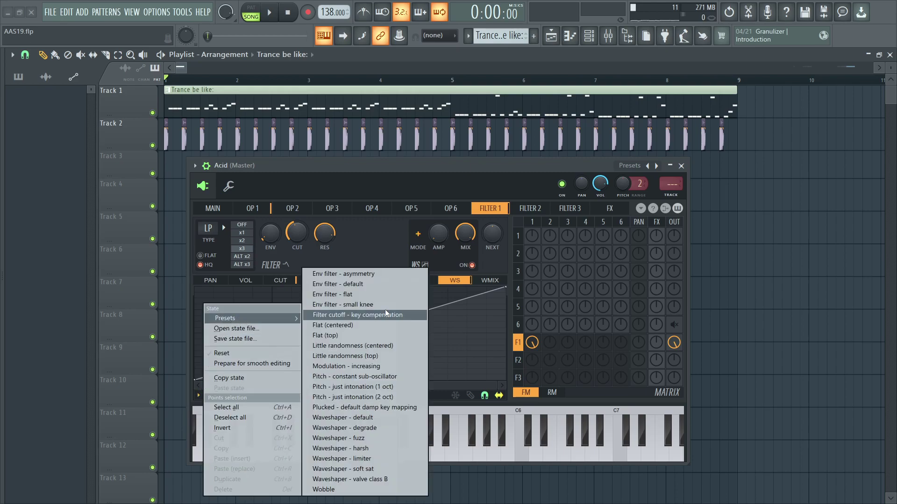
{"action": "left_click", "coordinate": [359, 367]}
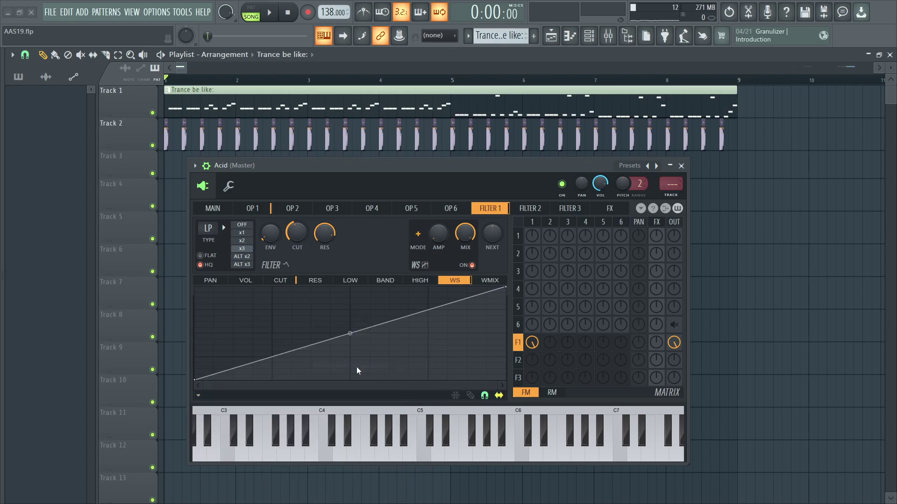
{"action": "left_click", "coordinate": [198, 396]}
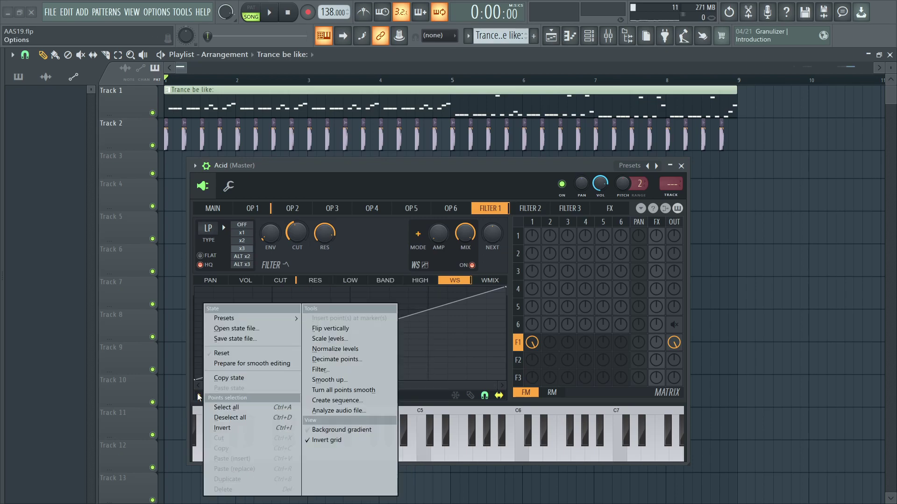
{"action": "mouse_move", "coordinate": [242, 319]}
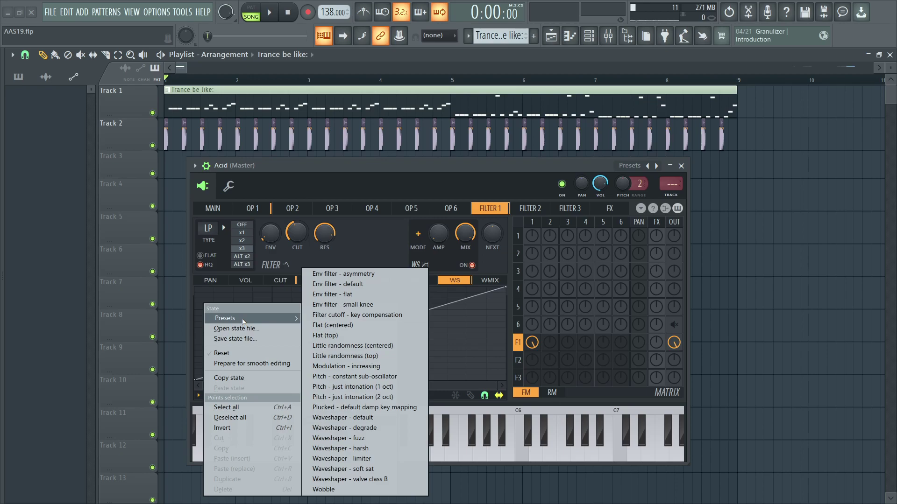
{"action": "key", "text": "m"}
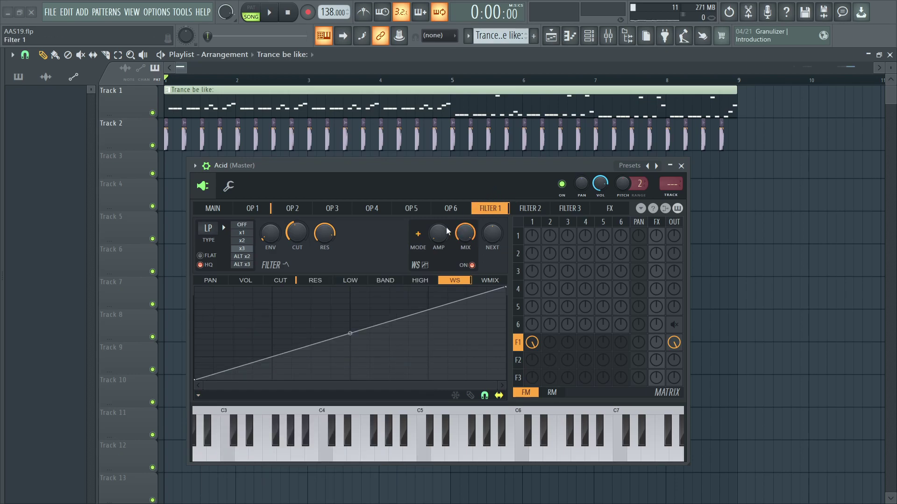
Raise Filter 1's cutoff envelope amount to maximum and audition it with Track 2 muted.
{"action": "left_click", "coordinate": [285, 281]}
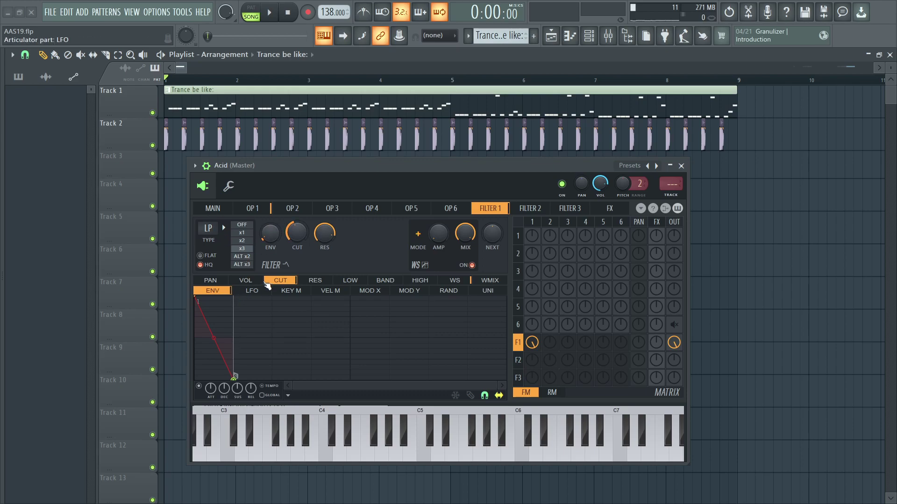
{"action": "scroll", "coordinate": [342, 385], "scroll_direction": "up", "scroll_amount": 2}
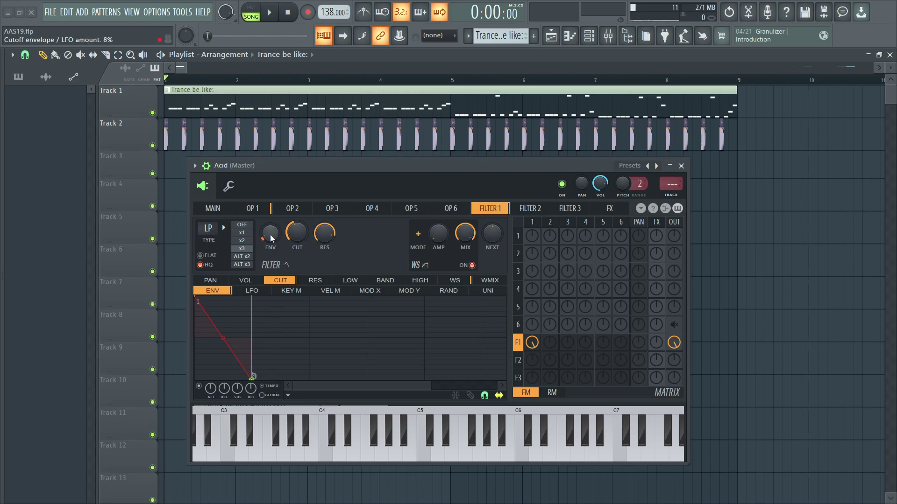
{"action": "key", "text": "ctrl+z"}
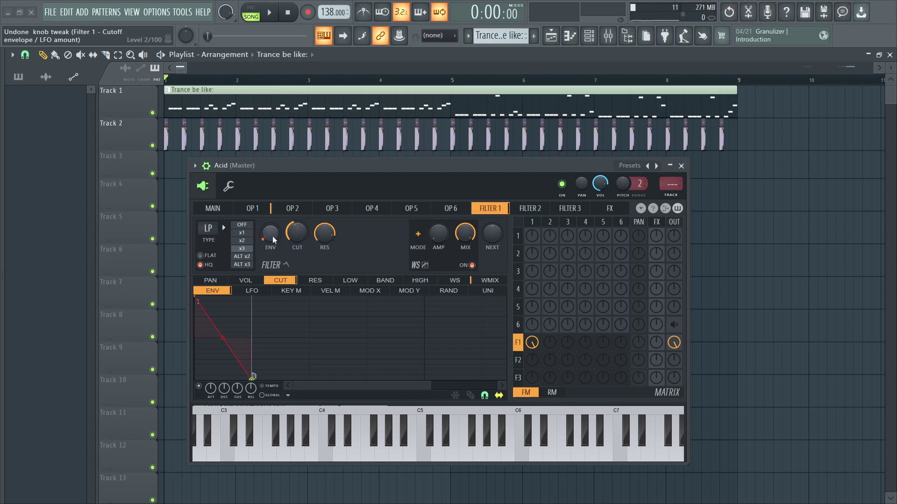
{"action": "left_click_drag", "start_coordinate": [270, 233], "coordinate": [270, 196]}
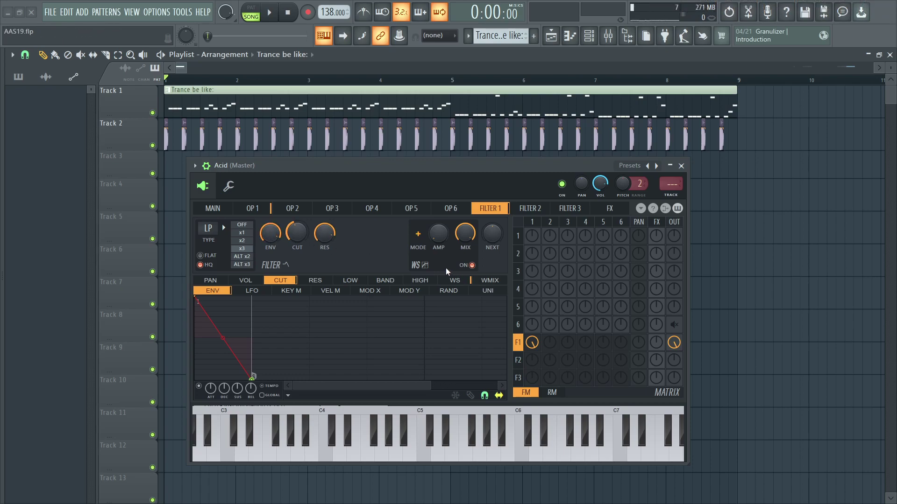
{"action": "left_click", "coordinate": [153, 145]}
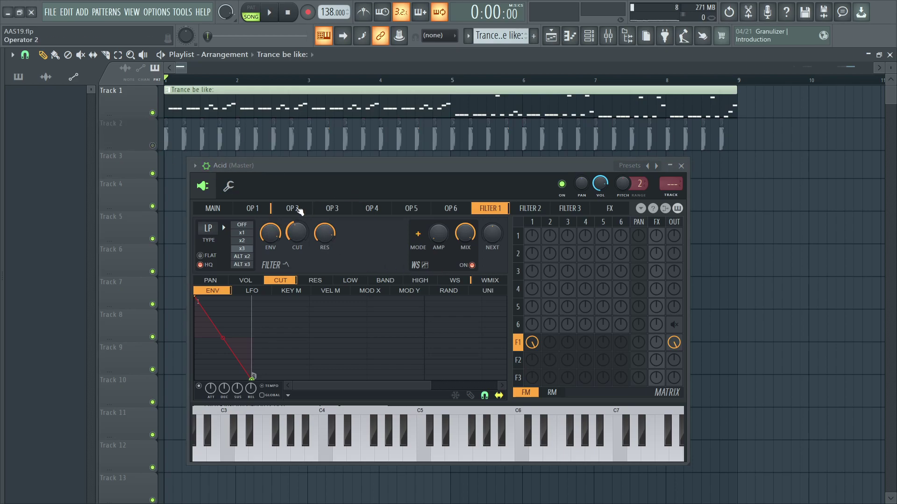
{"action": "key", "text": "space"}
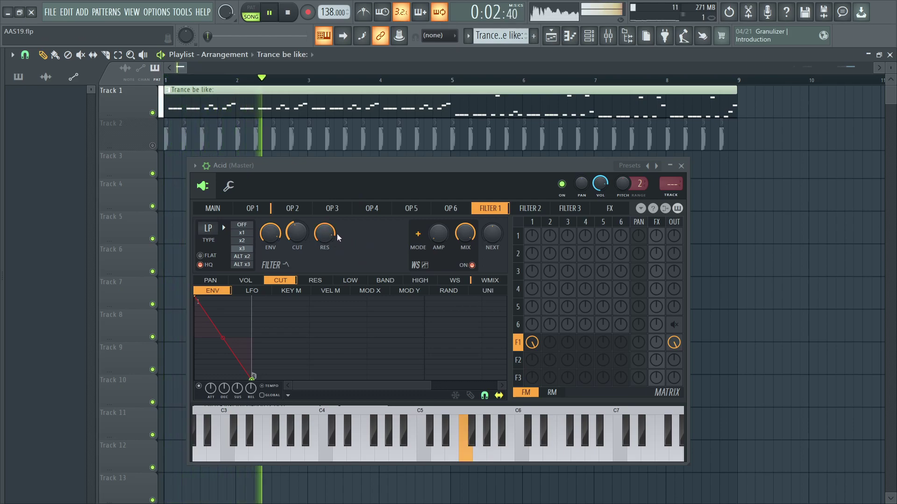
{"action": "key", "text": "space"}
Try Filter 1's cutoff envelope amount at 50% and at maximum, and play the song.
{"action": "left_click_drag", "start_coordinate": [277, 229], "coordinate": [277, 233]}
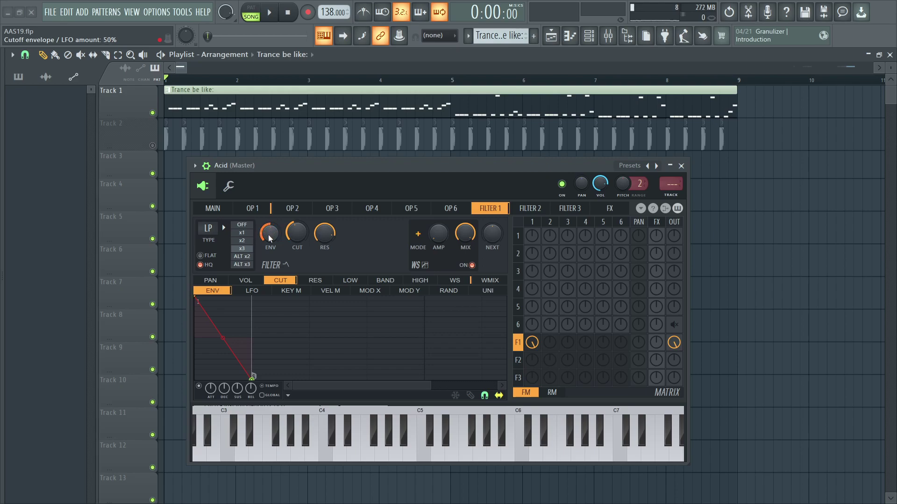
{"action": "left_click_drag", "start_coordinate": [268, 234], "coordinate": [272, 236]}
{"action": "left_click_drag", "start_coordinate": [272, 231], "coordinate": [270, 145]}
{"action": "key", "text": "space"}
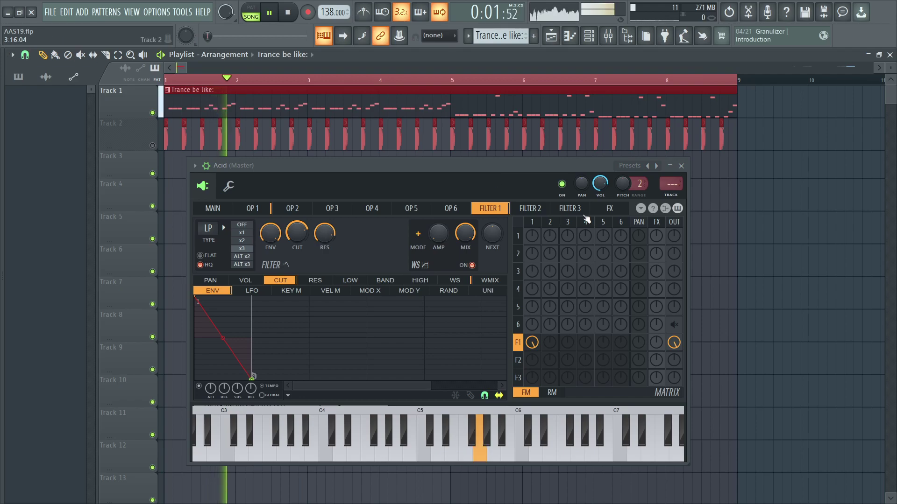
Lower Filter 1's cutoff and cutoff envelope amount during playback, and stop the song.
{"action": "left_click_drag", "start_coordinate": [300, 240], "coordinate": [300, 269]}
{"action": "left_click_drag", "start_coordinate": [271, 234], "coordinate": [271, 274]}
{"action": "key", "text": "space"}
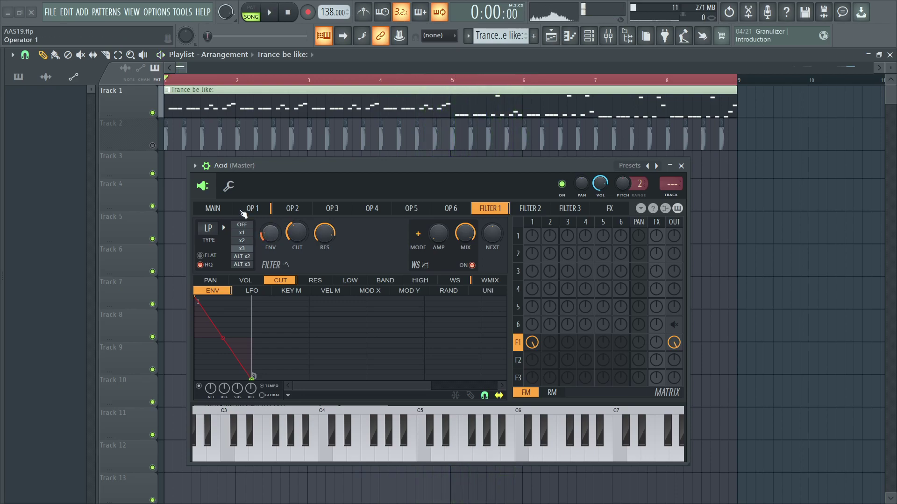
View Filter 1's available filter types and audition its filter modes during playback, returning the mode to x3.
{"action": "left_click", "coordinate": [223, 229]}
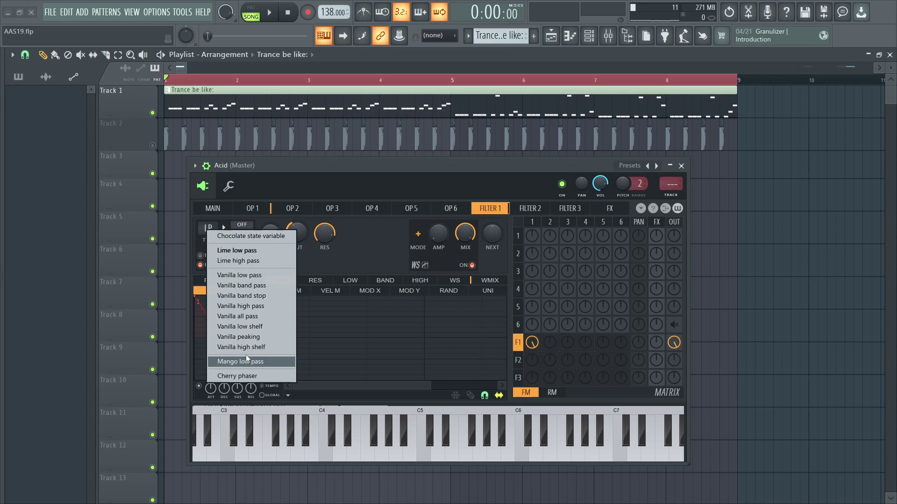
{"action": "left_click", "coordinate": [336, 267]}
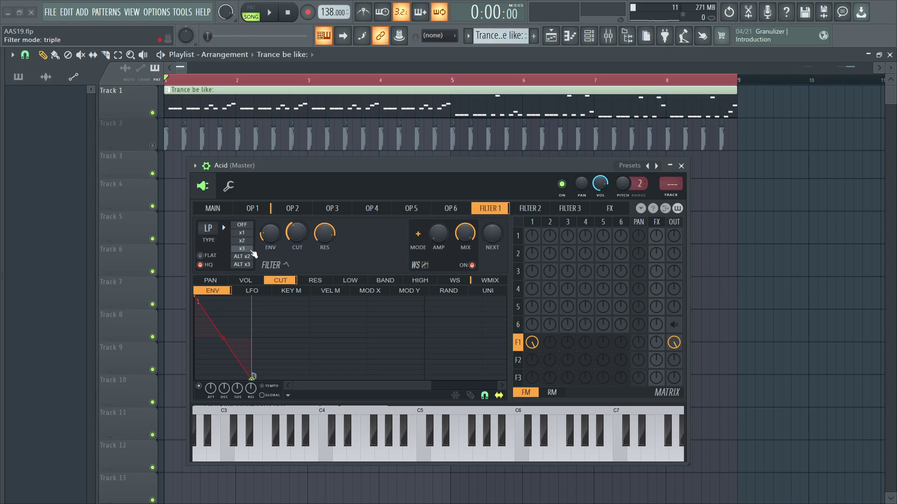
{"action": "left_click", "coordinate": [243, 257]}
{"action": "left_click", "coordinate": [246, 264]}
{"action": "key", "text": "space"}
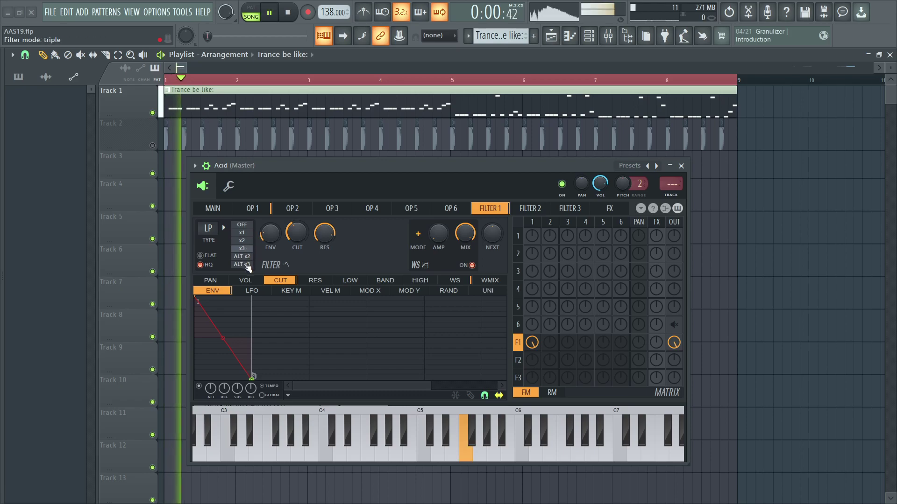
{"action": "left_click", "coordinate": [244, 233]}
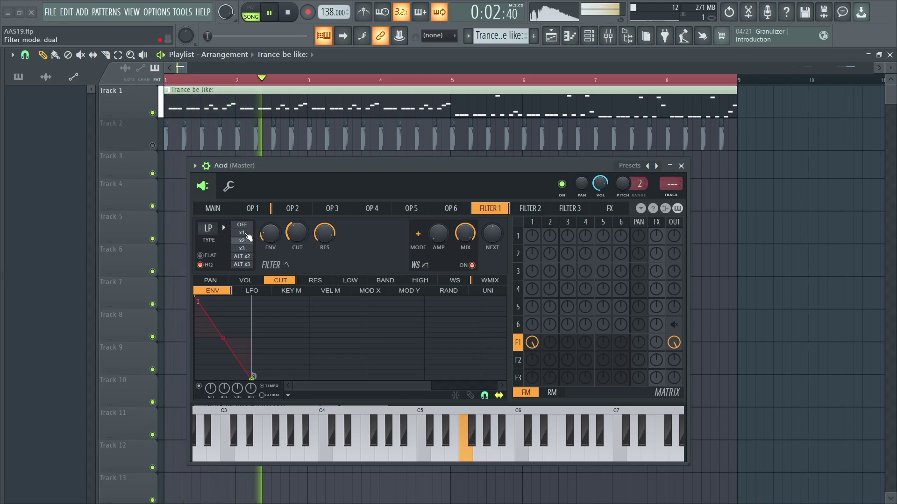
{"action": "left_click", "coordinate": [242, 248]}
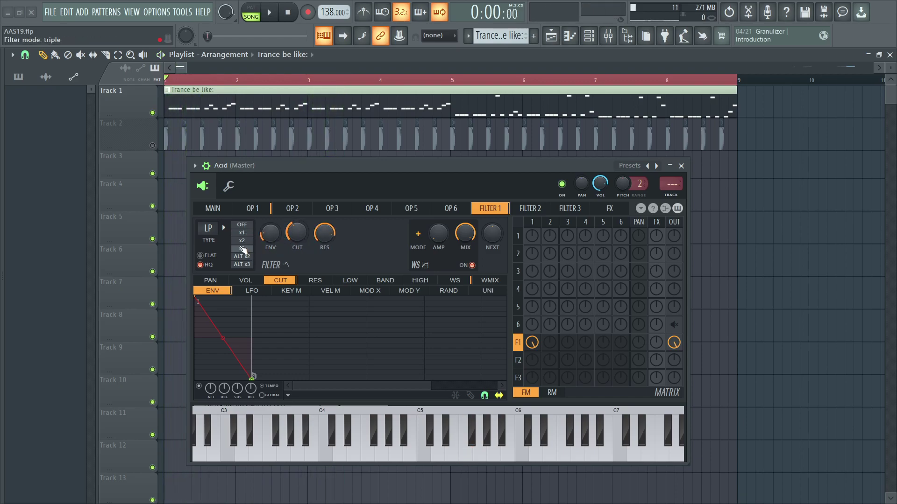
{"action": "key", "text": "space"}
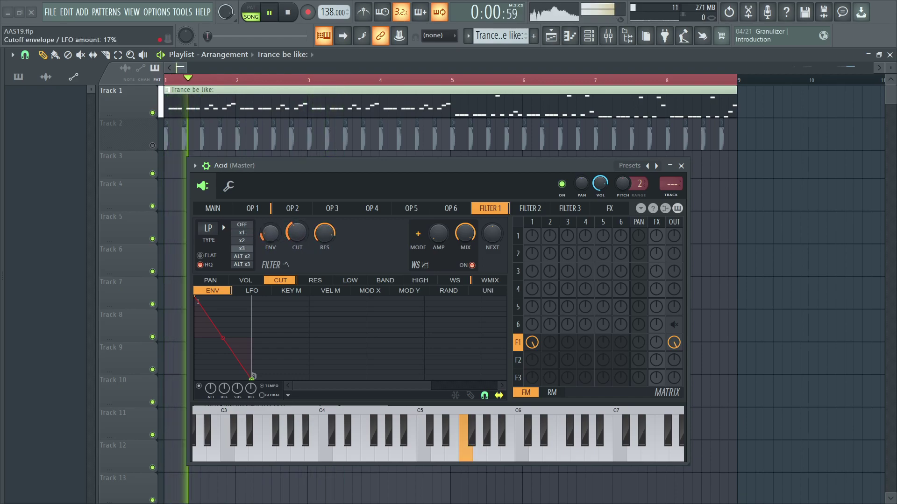
{"action": "key", "text": "space"}
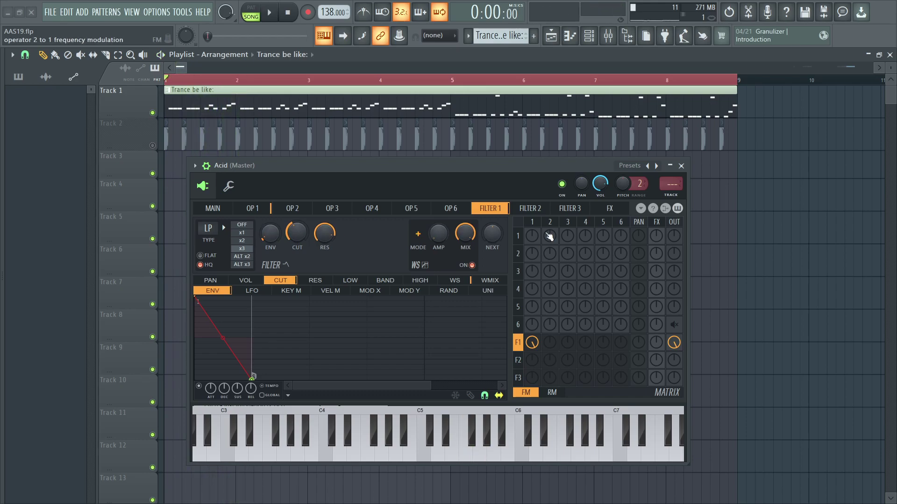
Add a small amount of operator 2 to 1 frequency modulation and try higher frequency ratios for operator 2 during playback.
{"action": "key", "text": "space"}
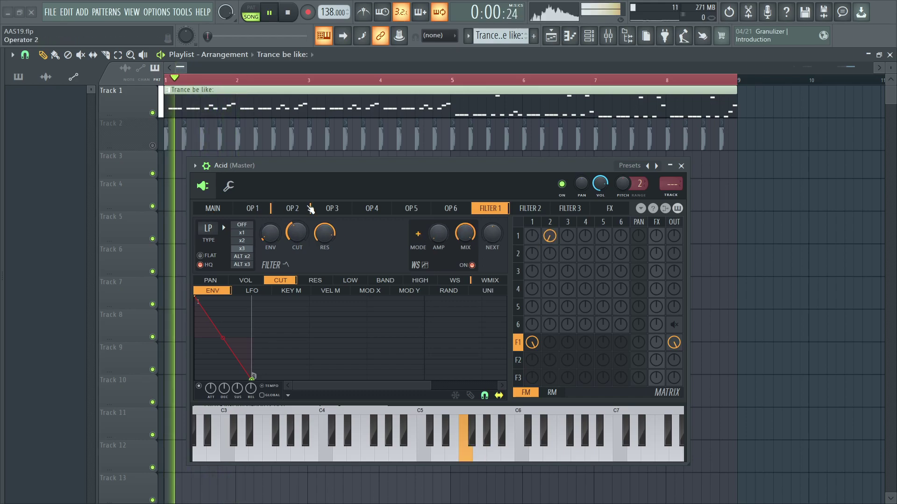
{"action": "left_click", "coordinate": [303, 209]}
{"action": "left_click_drag", "start_coordinate": [468, 254], "coordinate": [469, 281]}
{"action": "left_click", "coordinate": [483, 281]}
{"action": "mouse_move", "coordinate": [448, 229]}
{"action": "left_mouse_down"}
{"action": "mouse_move", "coordinate": [448, 206]}
{"action": "mouse_move", "coordinate": [448, 229]}
{"action": "left_mouse_up"}
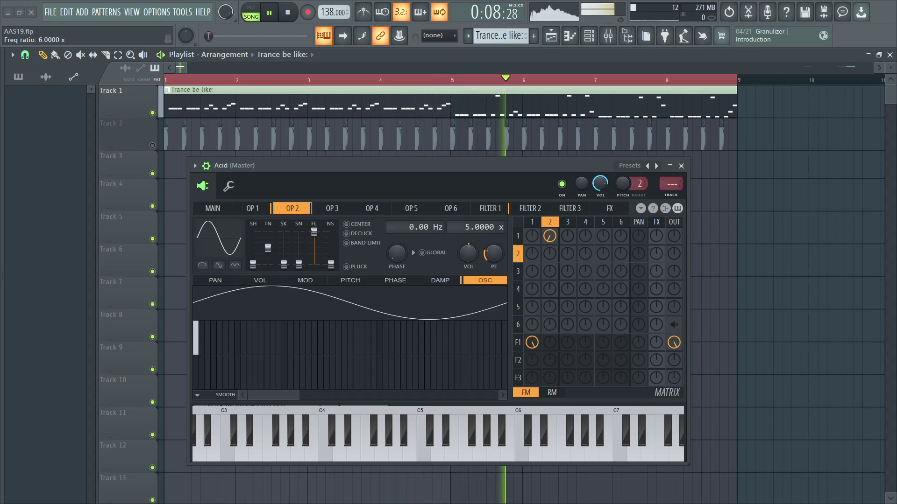
Set operator 2's frequency ratio to 2.0000 x with a raised volume, and reset its reshaped waveform to a plain sine.
{"action": "mouse_move", "coordinate": [288, 250]}
{"action": "left_mouse_down"}
{"action": "mouse_move", "coordinate": [283, 240]}
{"action": "mouse_move", "coordinate": [267, 240]}
{"action": "mouse_move", "coordinate": [283, 244]}
{"action": "mouse_move", "coordinate": [284, 258]}
{"action": "mouse_move", "coordinate": [298, 241]}
{"action": "left_mouse_up"}
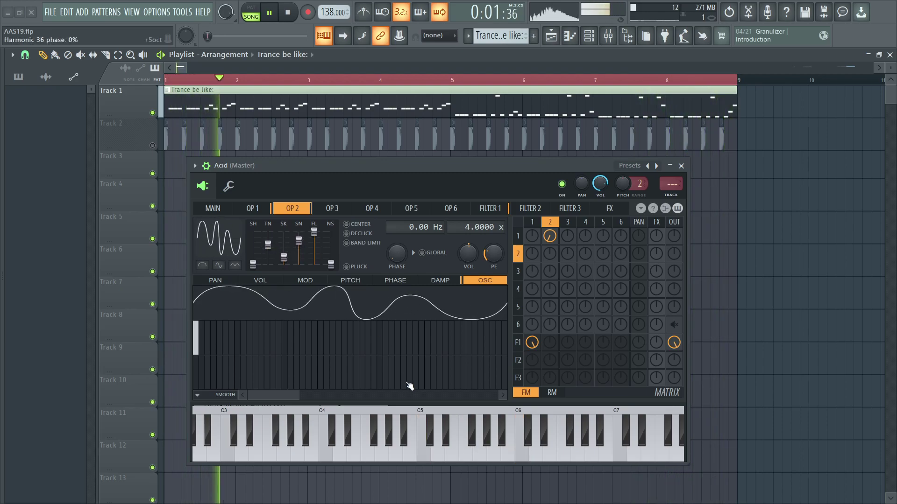
{"action": "left_click", "coordinate": [380, 333]}
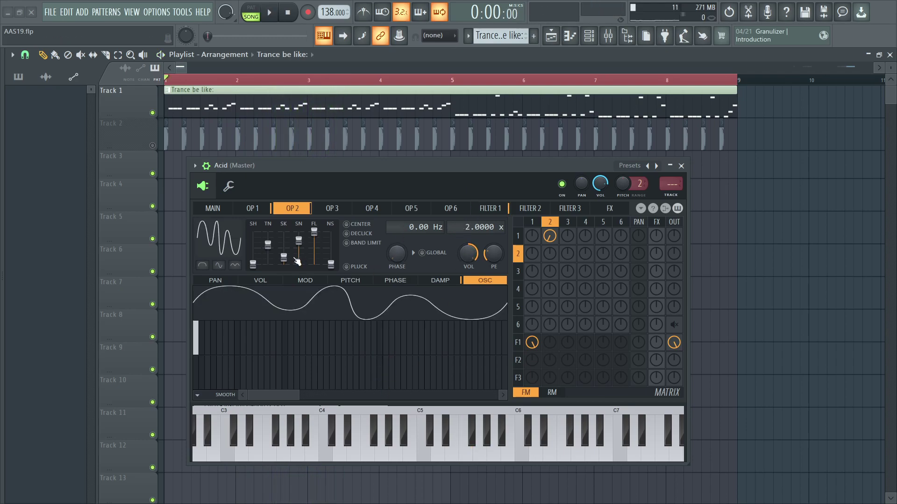
{"action": "right_click", "coordinate": [229, 241]}
{"action": "left_click", "coordinate": [286, 278]}
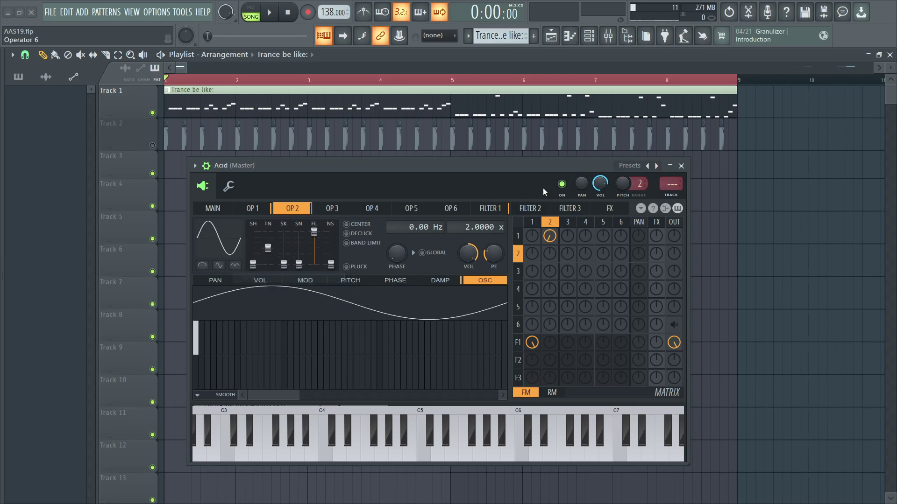
Unmute operator 6's output in the matrix and check the Acid channel's root note.
{"action": "left_click", "coordinate": [496, 207]}
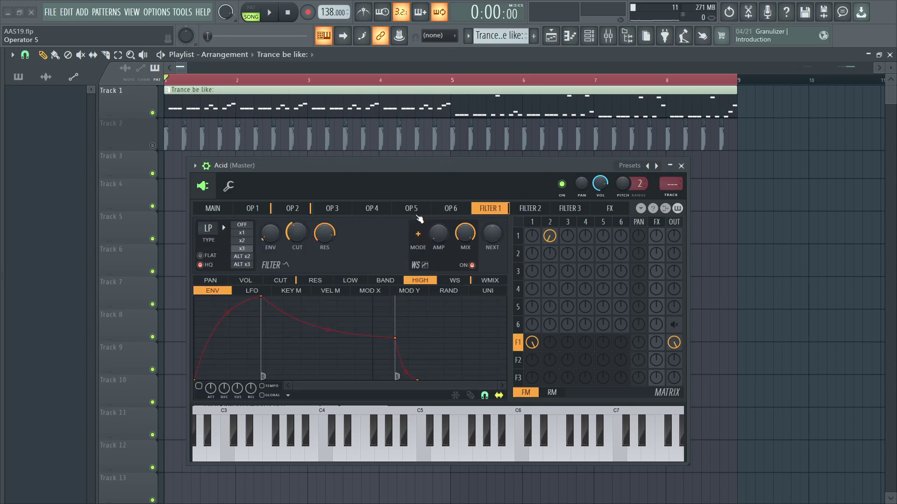
{"action": "left_click", "coordinate": [464, 213]}
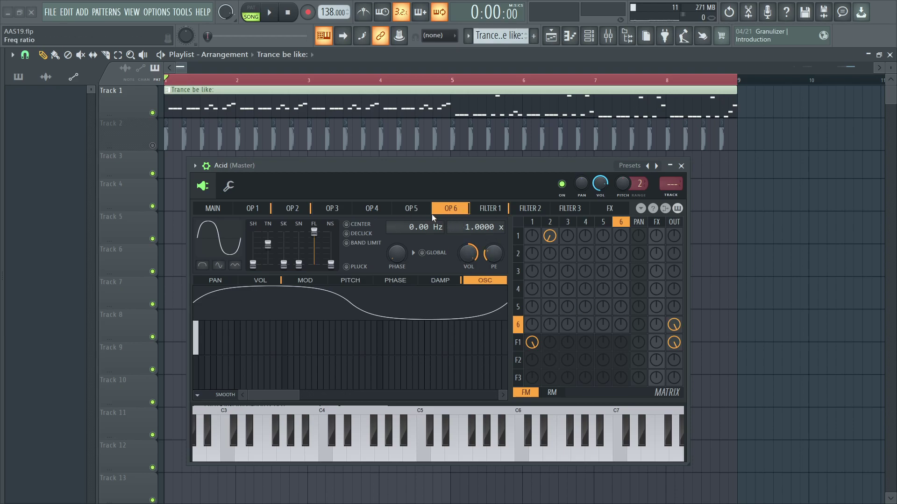
{"action": "left_click", "coordinate": [229, 187]}
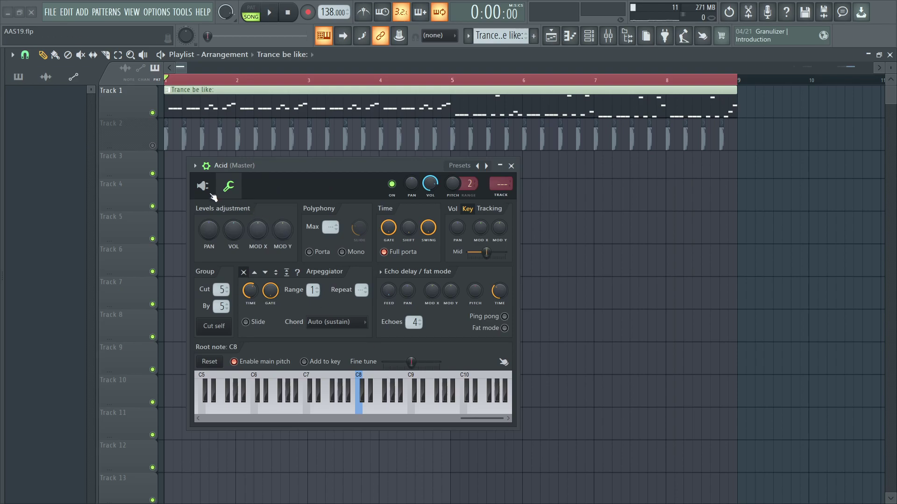
{"action": "left_click", "coordinate": [202, 186]}
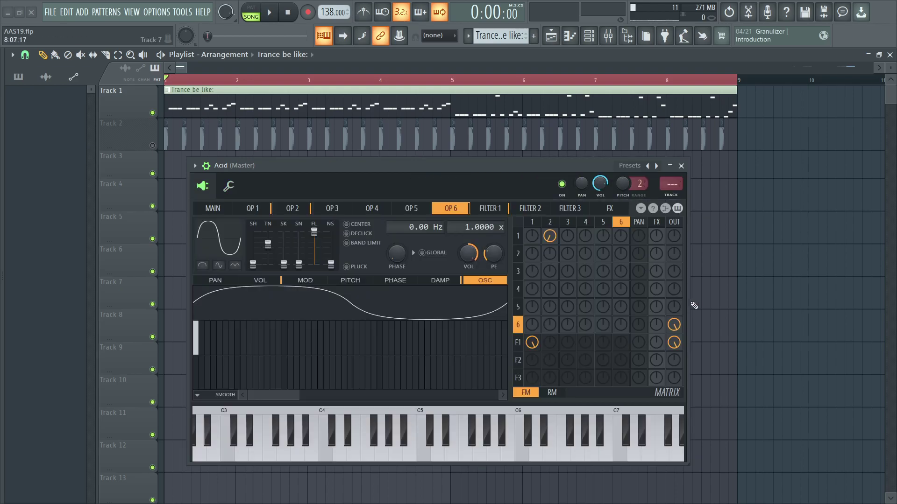
Compare the shape of operator 6's volume envelope with Filter 1's cutoff envelope.
{"action": "left_click", "coordinate": [260, 281]}
{"action": "left_click_drag", "start_coordinate": [232, 374], "coordinate": [313, 378]}
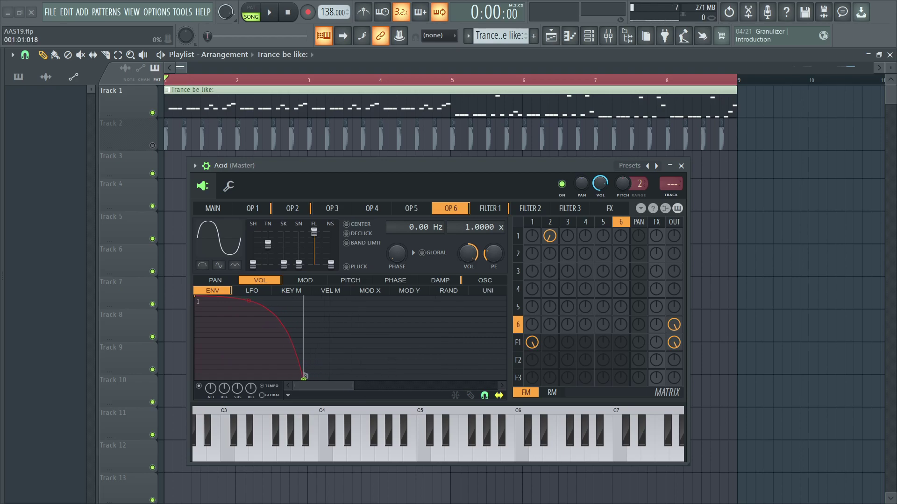
{"action": "left_click", "coordinate": [486, 208]}
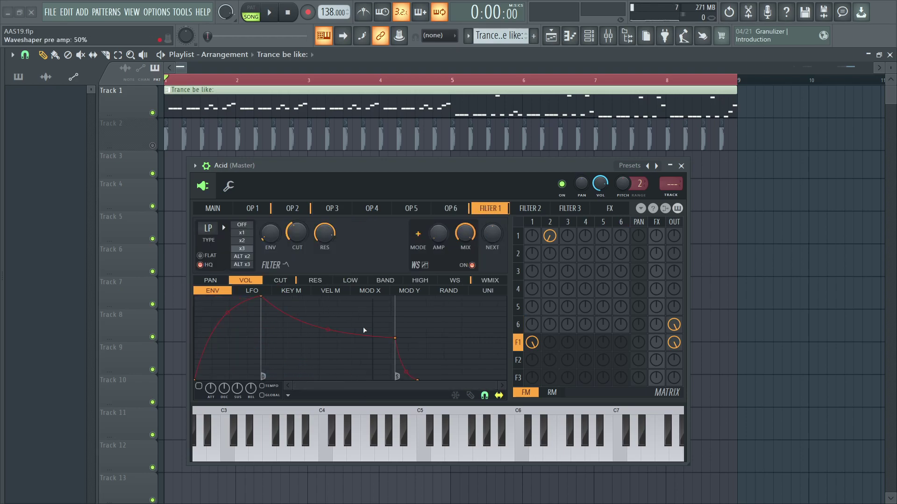
{"action": "left_click", "coordinate": [276, 281]}
{"action": "right_click", "coordinate": [297, 385]}
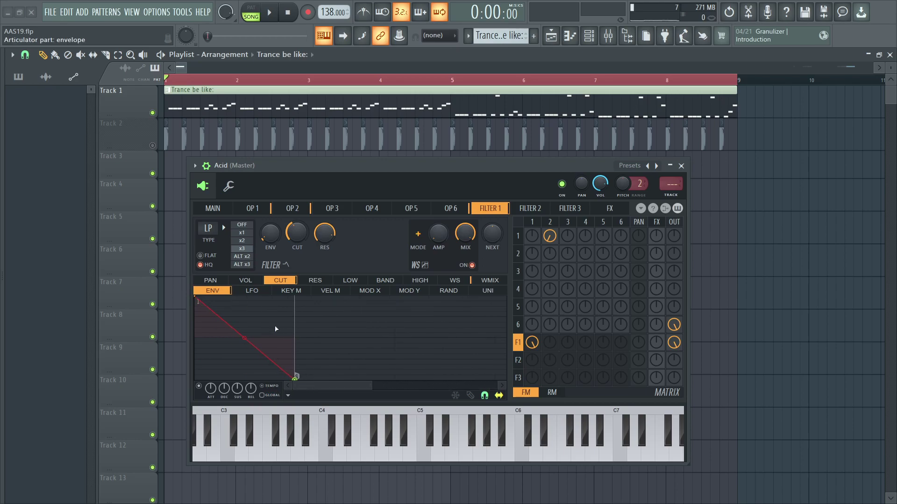
Audition the song with operator 6's volume envelope disabled, and enable that envelope again.
{"action": "left_click", "coordinate": [451, 209]}
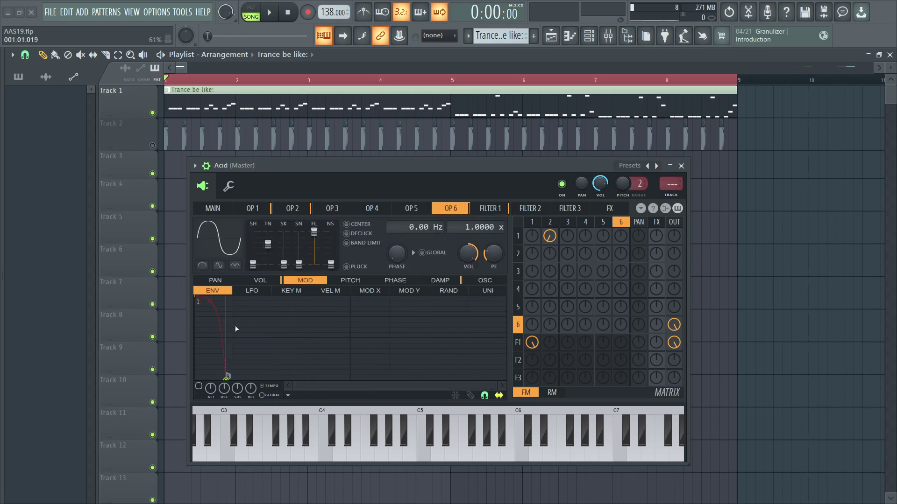
{"action": "left_click", "coordinate": [260, 280]}
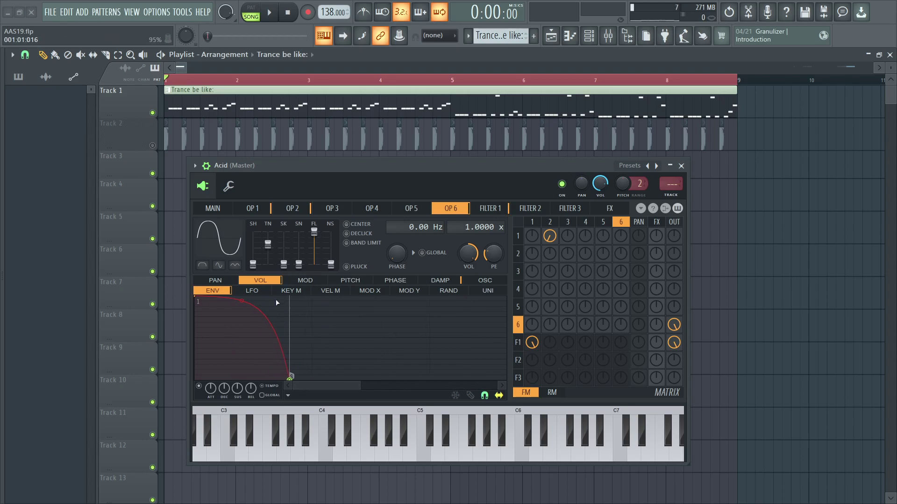
{"action": "mouse_move", "coordinate": [360, 385]}
{"action": "left_mouse_down"}
{"action": "mouse_move", "coordinate": [415, 385]}
{"action": "mouse_move", "coordinate": [373, 386]}
{"action": "left_mouse_up"}
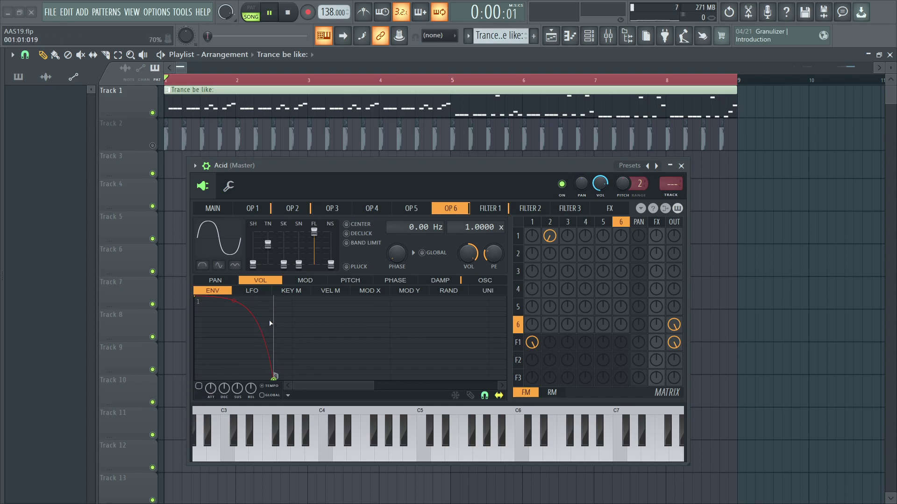
{"action": "key", "text": "space"}
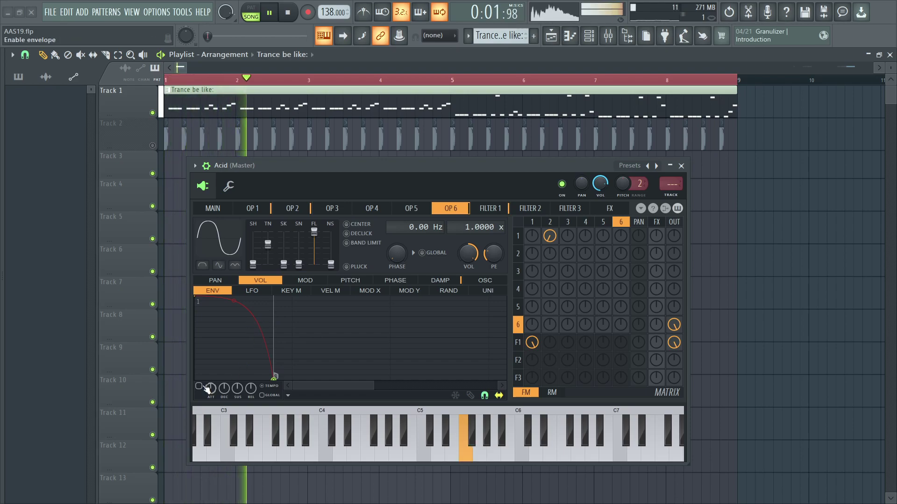
{"action": "key", "text": "space"}
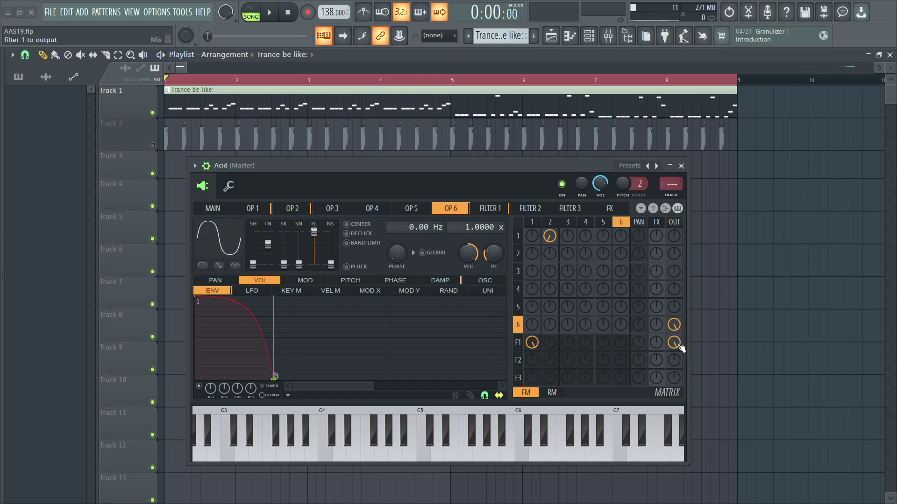
Play the song with Filter 1's output muted to hear operator 6, and restore both outputs for comparison.
{"action": "left_click_drag", "start_coordinate": [373, 386], "coordinate": [348, 385]}
{"action": "key", "text": "space"}
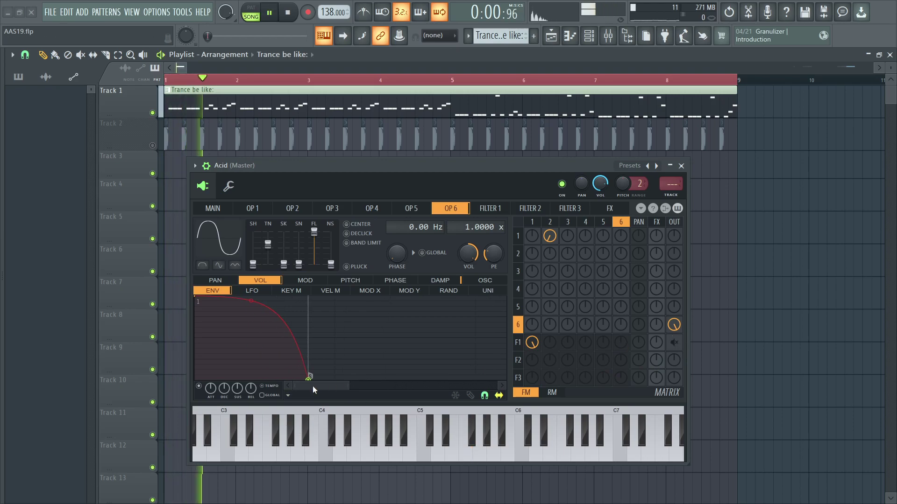
{"action": "right_click", "coordinate": [677, 327]}
{"action": "key", "text": "space"}
{"action": "key", "text": "space"}
{"action": "key", "text": "space"}
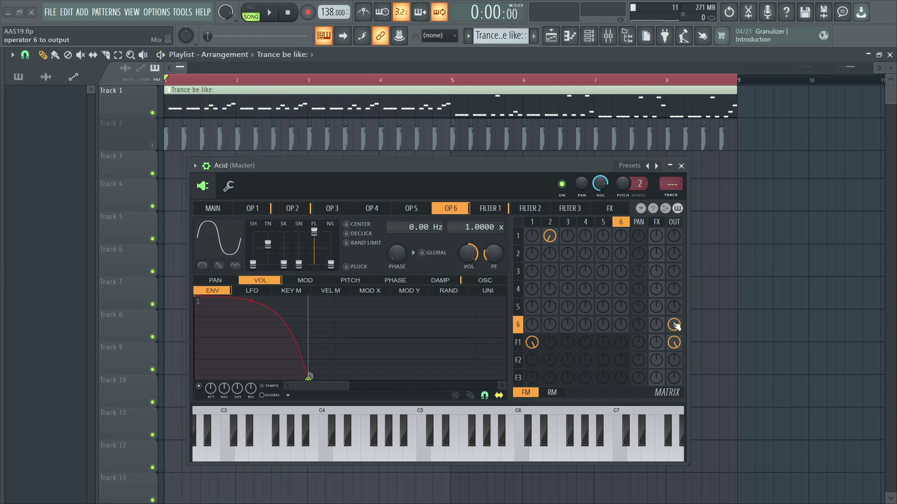
{"action": "key", "text": "space"}
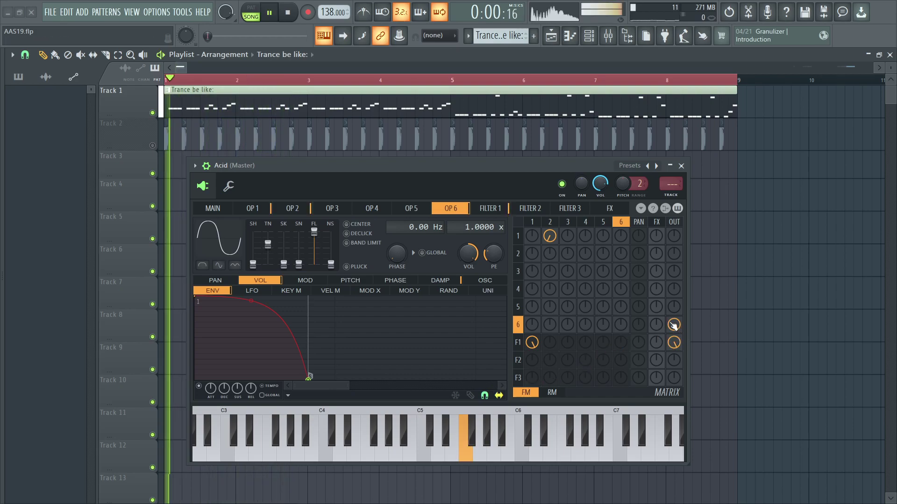
Stop the song and examine Filter 1's cutoff envelope up close, checking it against operator 6's modulation envelope.
{"action": "left_click", "coordinate": [489, 208]}
{"action": "key", "text": "space"}
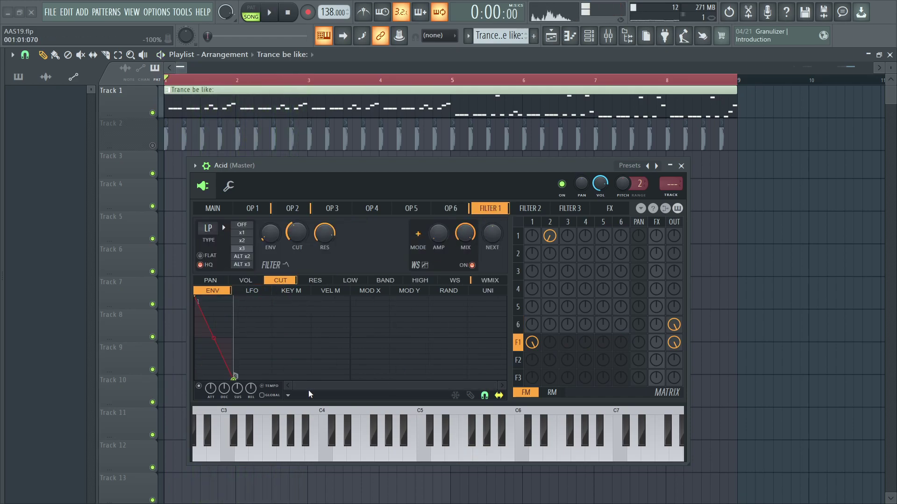
{"action": "scroll", "coordinate": [307, 363], "scroll_direction": "up", "scroll_amount": 3}
{"action": "left_click", "coordinate": [450, 209]}
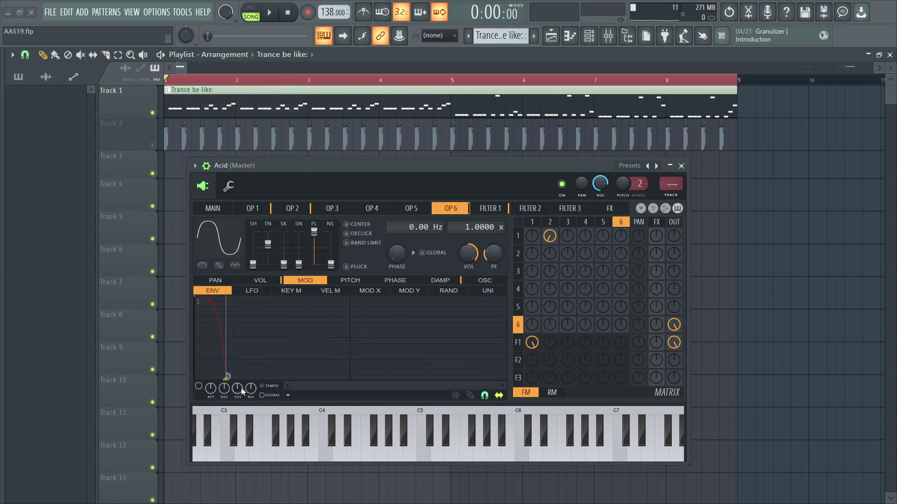
{"action": "left_click", "coordinate": [488, 209]}
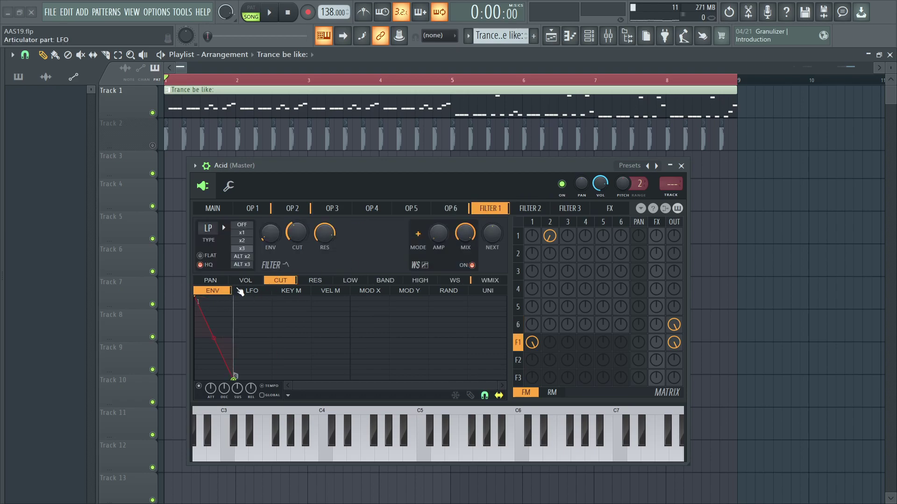
{"action": "left_click", "coordinate": [257, 281]}
{"action": "left_click", "coordinate": [281, 282]}
{"action": "scroll", "coordinate": [252, 338], "scroll_direction": "up", "scroll_amount": 4}
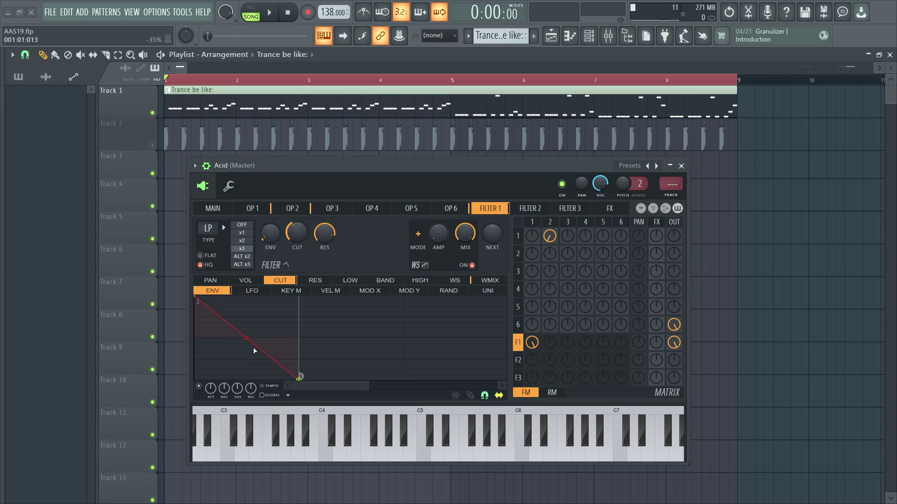
Reshape Filter 1's cutoff envelope by trying different curve tensions and end points, leaving a shorter decay with an outward-bulging curve.
{"action": "scroll", "coordinate": [216, 338], "scroll_direction": "down", "scroll_amount": 3}
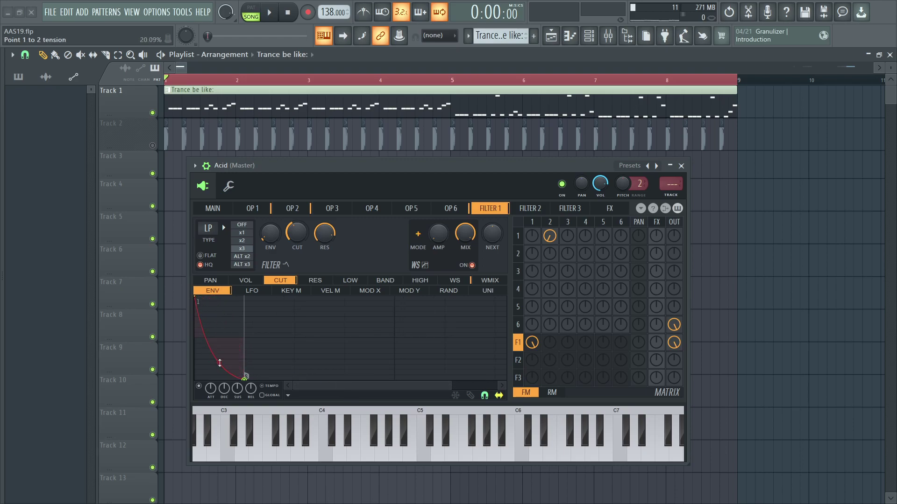
{"action": "left_click_drag", "start_coordinate": [247, 377], "coordinate": [272, 445]}
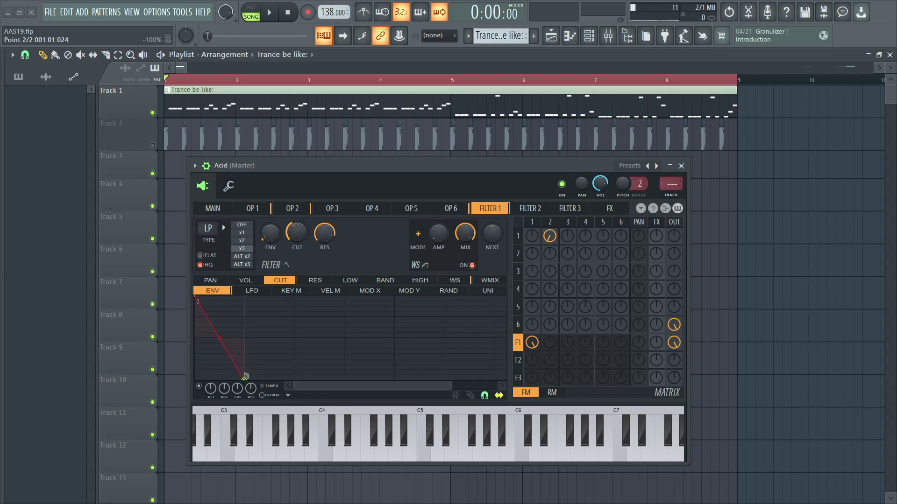
{"action": "scroll", "coordinate": [301, 379], "scroll_direction": "up", "scroll_amount": 1}
{"action": "scroll", "coordinate": [317, 384], "scroll_direction": "up", "scroll_amount": 1}
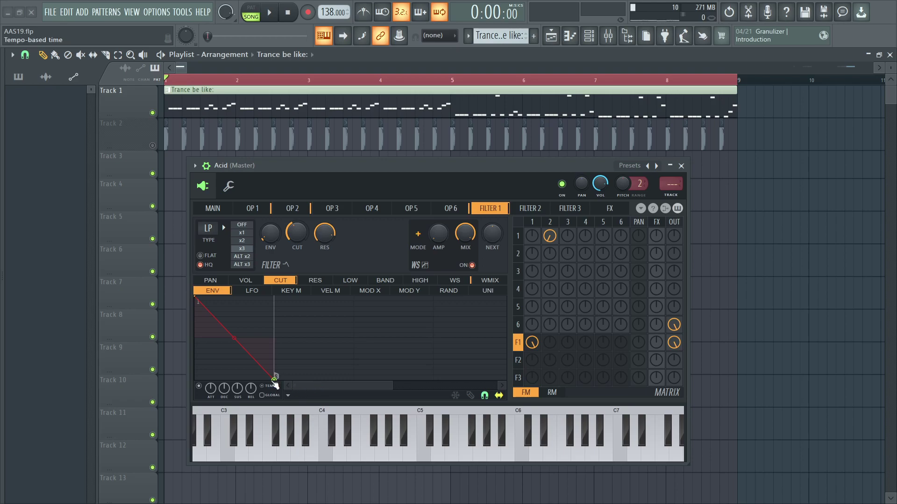
{"action": "left_click_drag", "start_coordinate": [274, 377], "coordinate": [248, 387]}
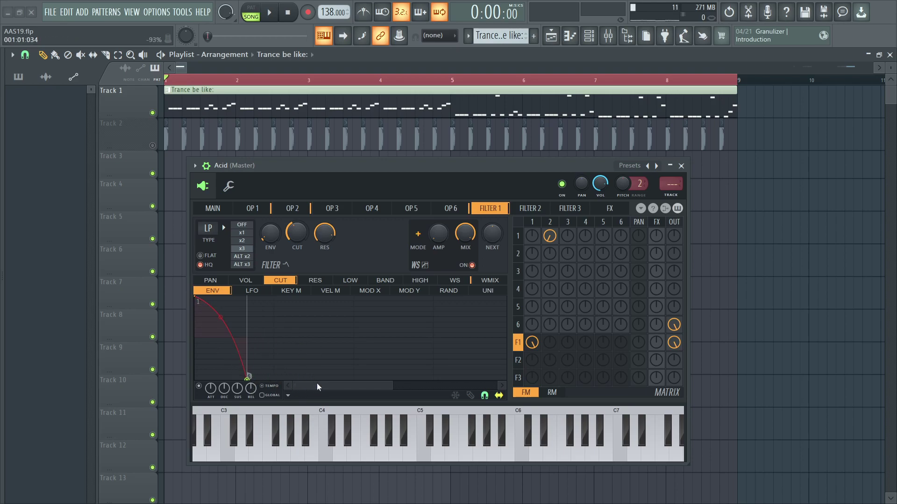
Play the song while trying a very short and a longer decay in Filter 1's cutoff envelope, and stop playback.
{"action": "scroll", "coordinate": [314, 386], "scroll_direction": "up", "scroll_amount": 1}
{"action": "key", "text": "space"}
{"action": "mouse_move", "coordinate": [238, 380]}
{"action": "left_mouse_down"}
{"action": "mouse_move", "coordinate": [230, 381]}
{"action": "mouse_move", "coordinate": [235, 389]}
{"action": "left_mouse_up"}
{"action": "key", "text": "ctrl+s"}
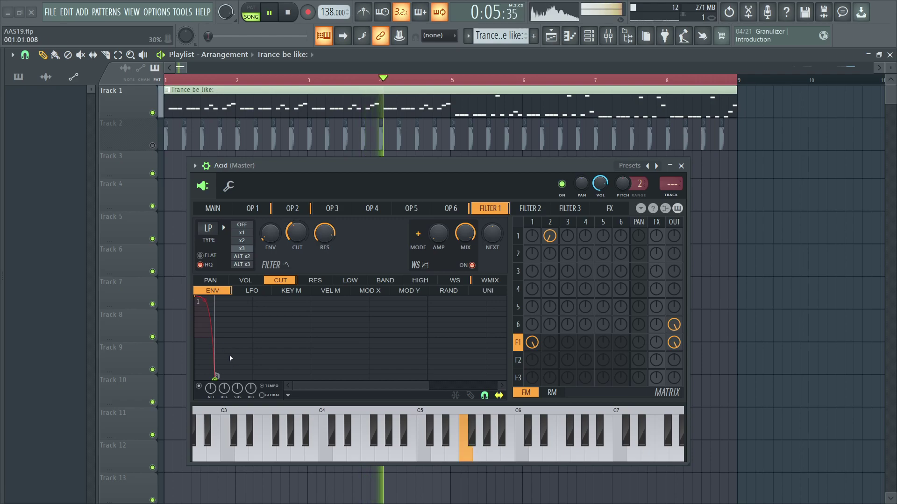
{"action": "left_click_drag", "start_coordinate": [215, 377], "coordinate": [243, 394]}
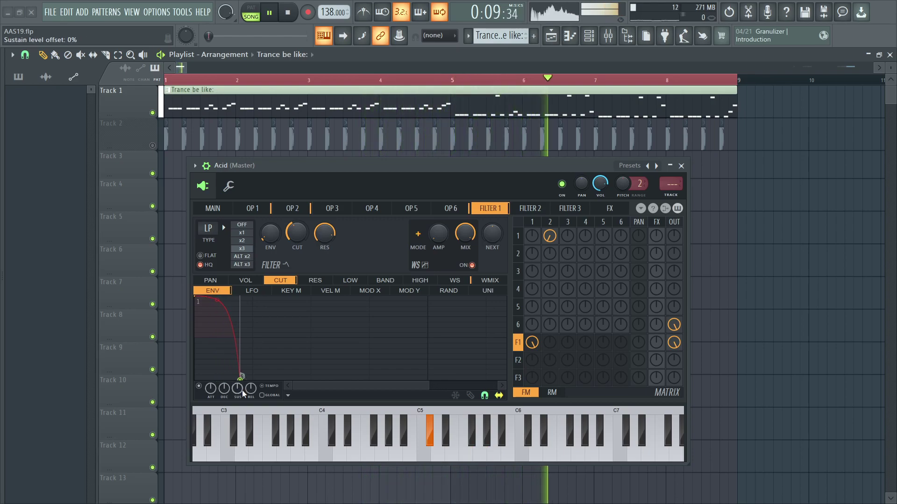
{"action": "key", "text": "space"}
Move the end point of Filter 1's cutoff envelope between near-zero and longer decay times, leaving a short decay.
{"action": "left_click_drag", "start_coordinate": [427, 386], "coordinate": [372, 386]}
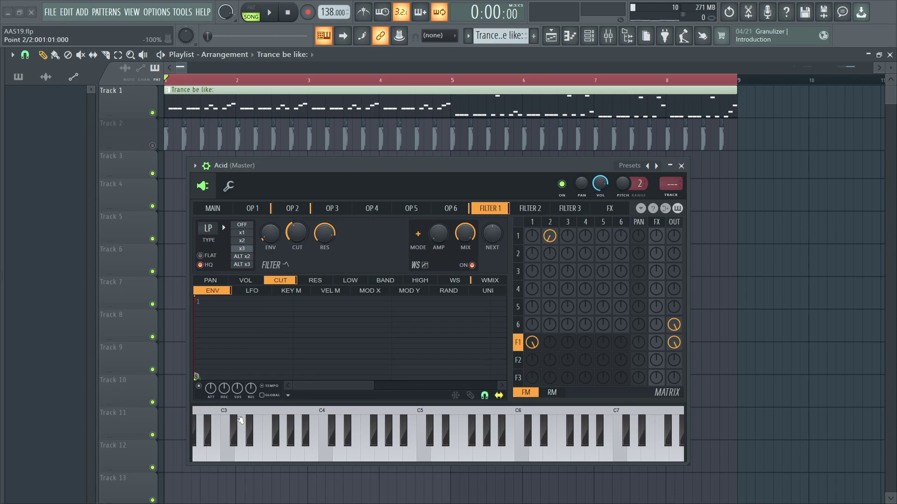
{"action": "left_click_drag", "start_coordinate": [328, 446], "coordinate": [304, 455]}
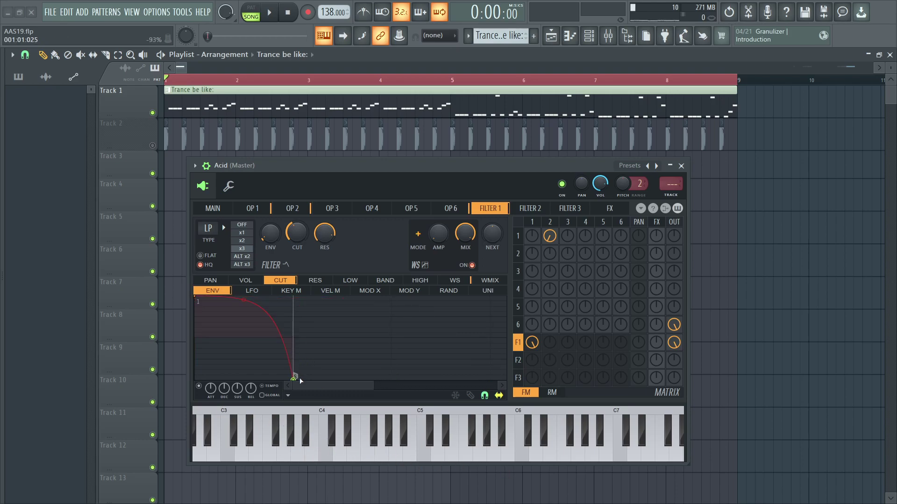
{"action": "left_click_drag", "start_coordinate": [257, 387], "coordinate": [282, 323]}
{"action": "left_click_drag", "start_coordinate": [296, 457], "coordinate": [336, 488]}
{"action": "left_click_drag", "start_coordinate": [289, 398], "coordinate": [227, 378]}
{"action": "left_click_drag", "start_coordinate": [372, 386], "coordinate": [461, 387]}
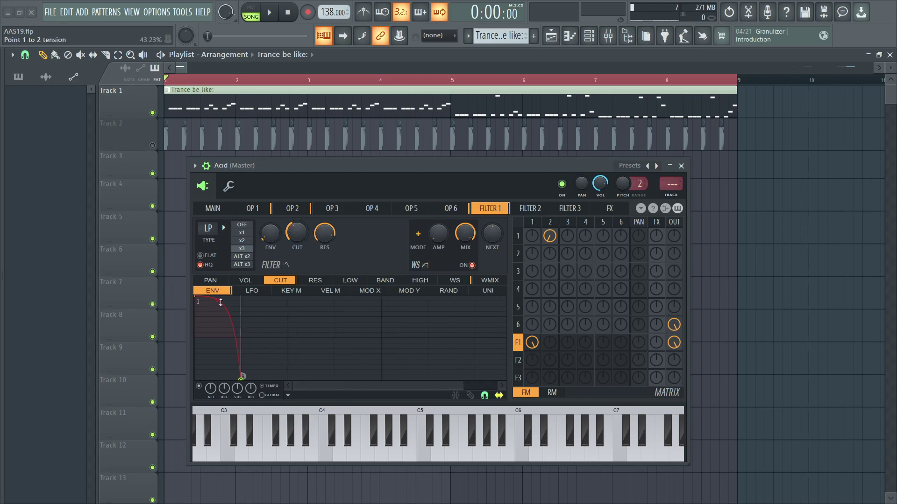
Play the song comparing inward and outward tension on the cutoff envelope's decay, and unmute Track 2.
{"action": "left_click_drag", "start_coordinate": [220, 302], "coordinate": [218, 378]}
{"action": "key", "text": "space"}
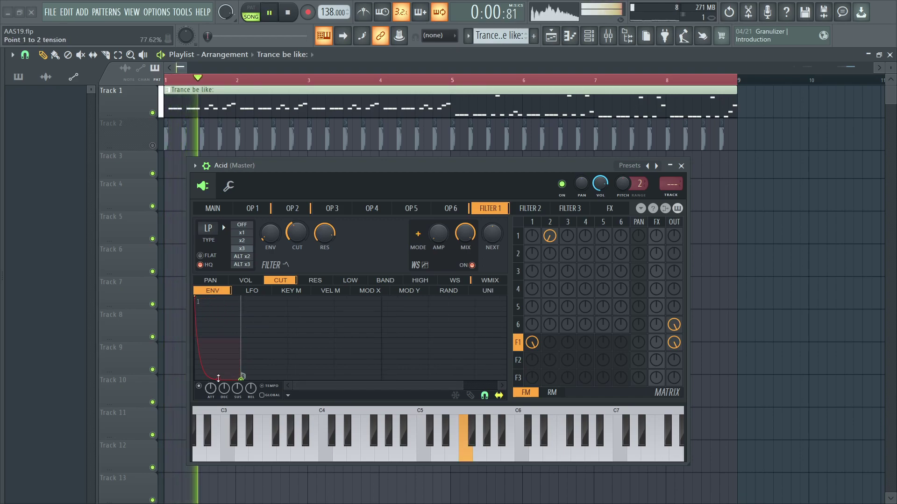
{"action": "left_click_drag", "start_coordinate": [218, 378], "coordinate": [217, 300]}
{"action": "left_click", "coordinate": [152, 146]}
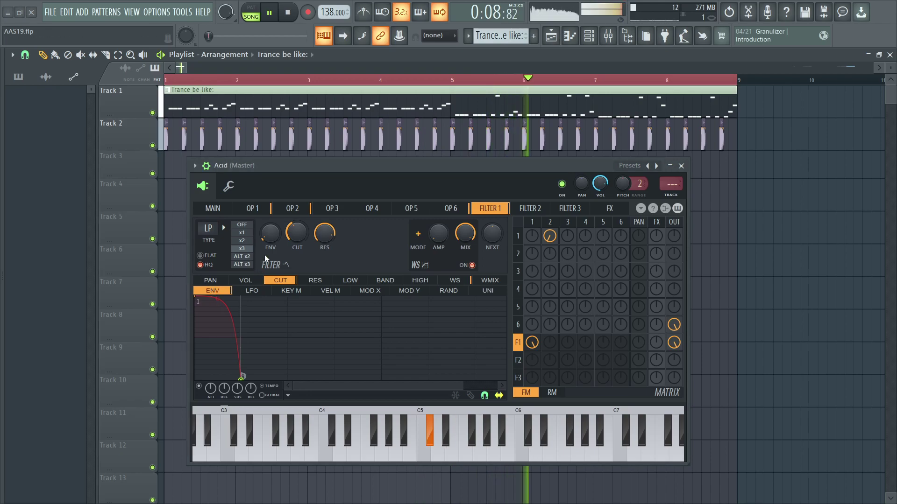
Mute operator 2's modulation of operator 1, and compare inward-curved and straight cutoff decays at 4% envelope amount, keeping the inward curve.
{"action": "left_click_drag", "start_coordinate": [217, 299], "coordinate": [218, 376]}
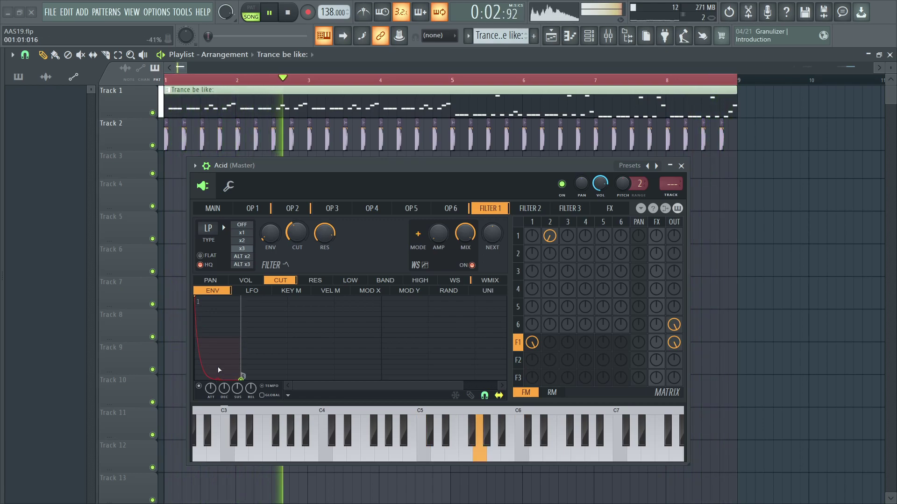
{"action": "right_click", "coordinate": [215, 379]}
{"action": "left_click_drag", "start_coordinate": [297, 233], "coordinate": [287, 241]}
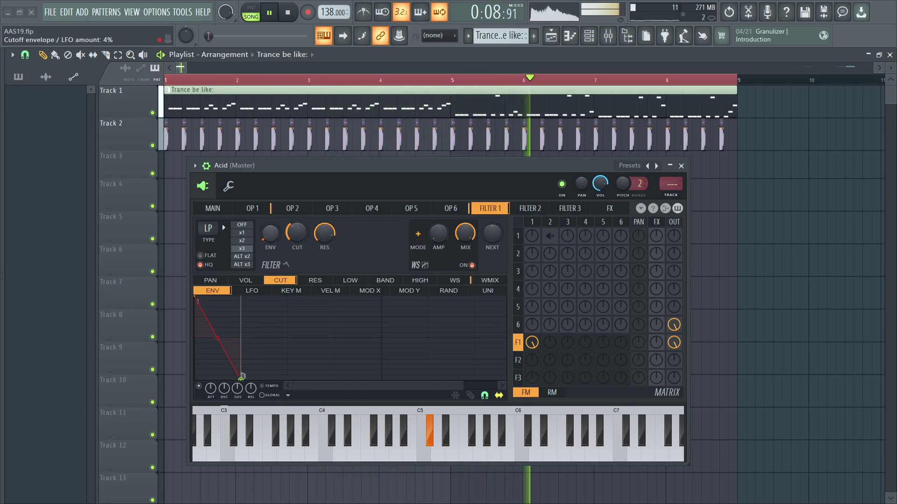
{"action": "left_click_drag", "start_coordinate": [217, 337], "coordinate": [217, 374]}
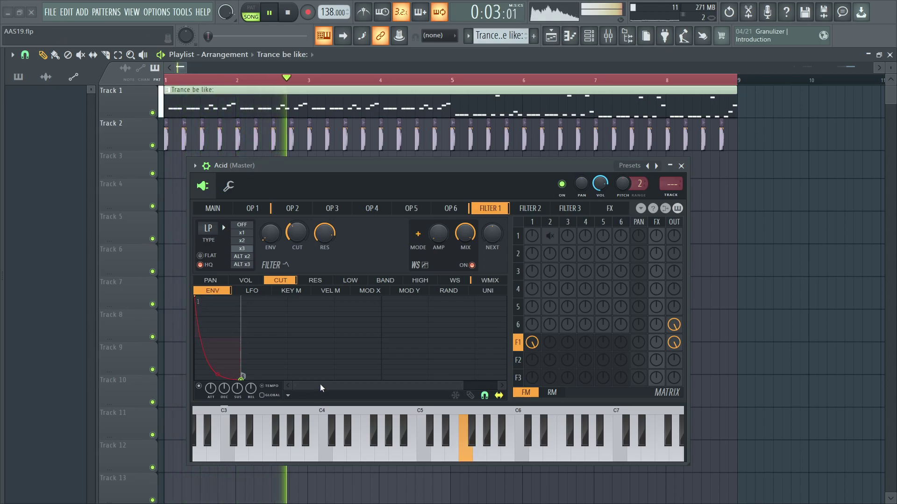
{"action": "key", "text": "space"}
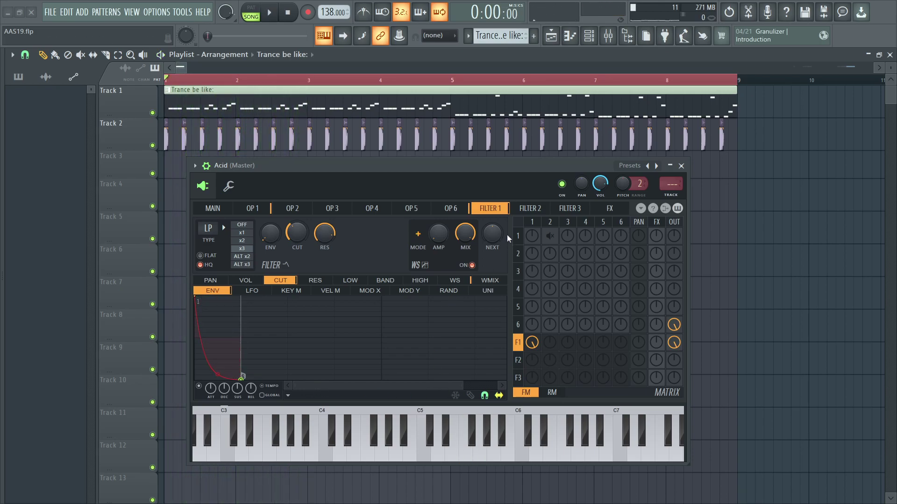
Look through the settings of Filter 2 and operator 2, and bring up the synth's main settings.
{"action": "left_click", "coordinate": [532, 209]}
{"action": "left_click", "coordinate": [293, 208]}
{"action": "left_click", "coordinate": [218, 210]}
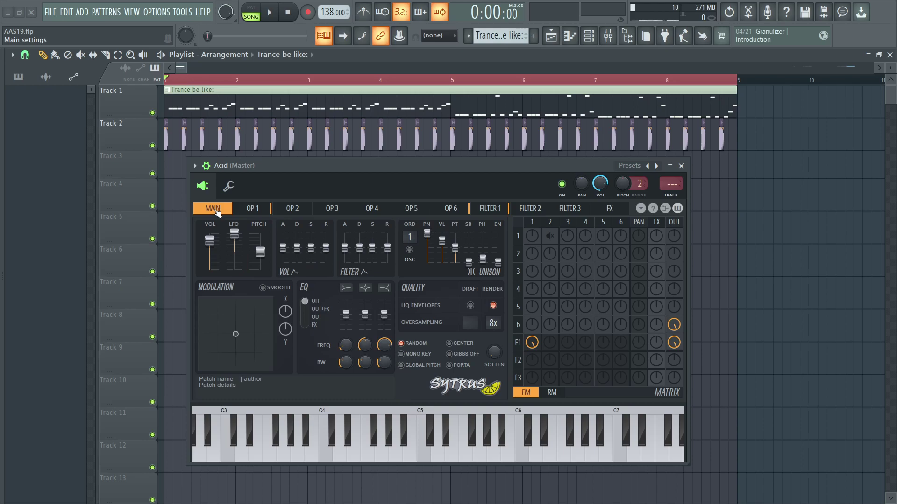